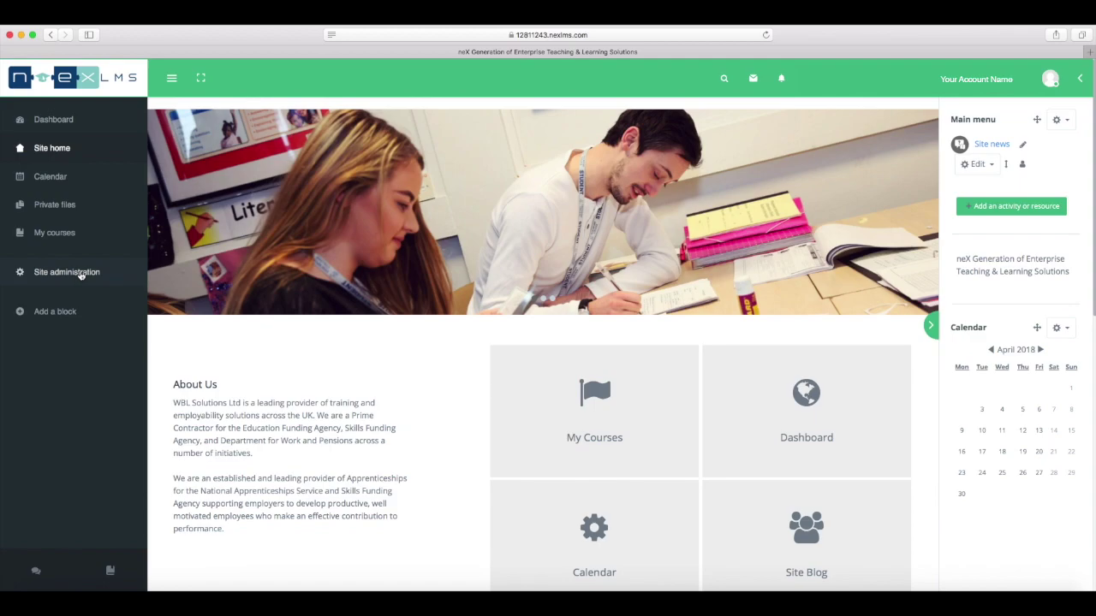
# Open the form for creating a new course category from the site's course and category management.
pyautogui.click(81, 273)
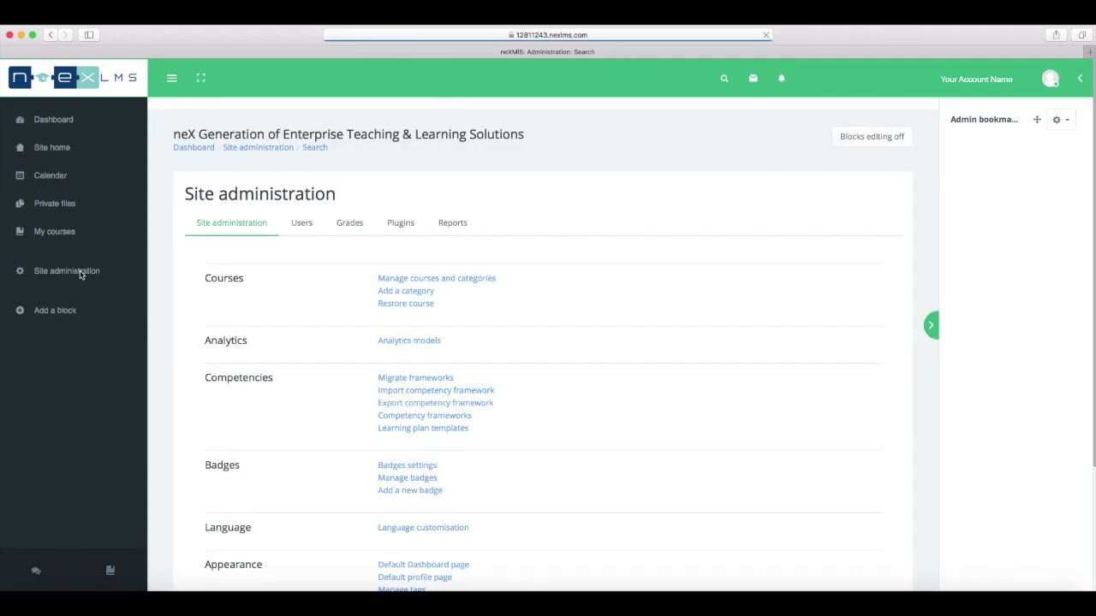
pyautogui.click(408, 284)
pyautogui.scroll(-10, 426, 326)
pyautogui.scroll(10, 426, 326)
pyautogui.click(388, 254)
# Keep Top as the parent category and name the new category "NexLMS Tutorials".
pyautogui.click(808, 222)
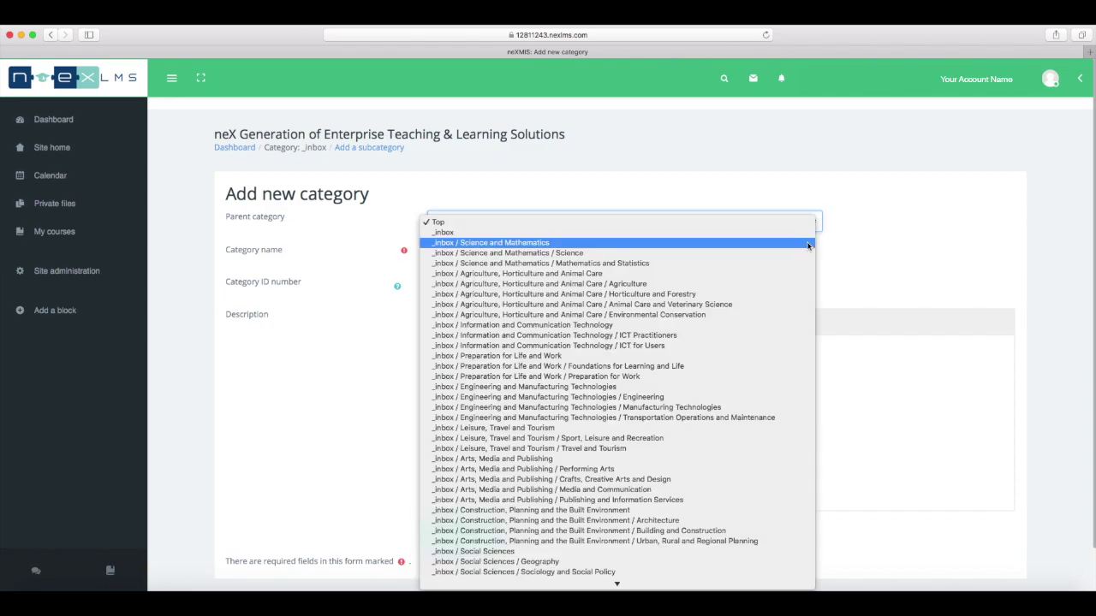
pyautogui.scroll(-10, 808, 246)
pyautogui.scroll(5, 811, 285)
pyautogui.scroll(-5, 810, 259)
pyautogui.scroll(5, 808, 256)
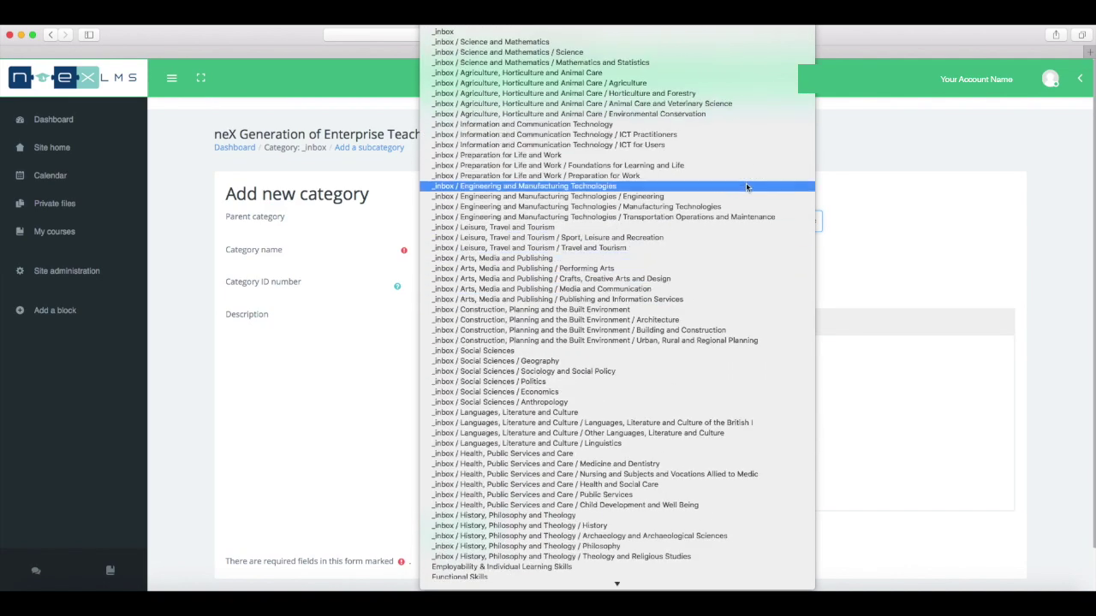
pyautogui.click(743, 27)
pyautogui.scroll(-2, 620, 257)
pyautogui.click(498, 209)
pyautogui.write('NexLMS Tutorials')
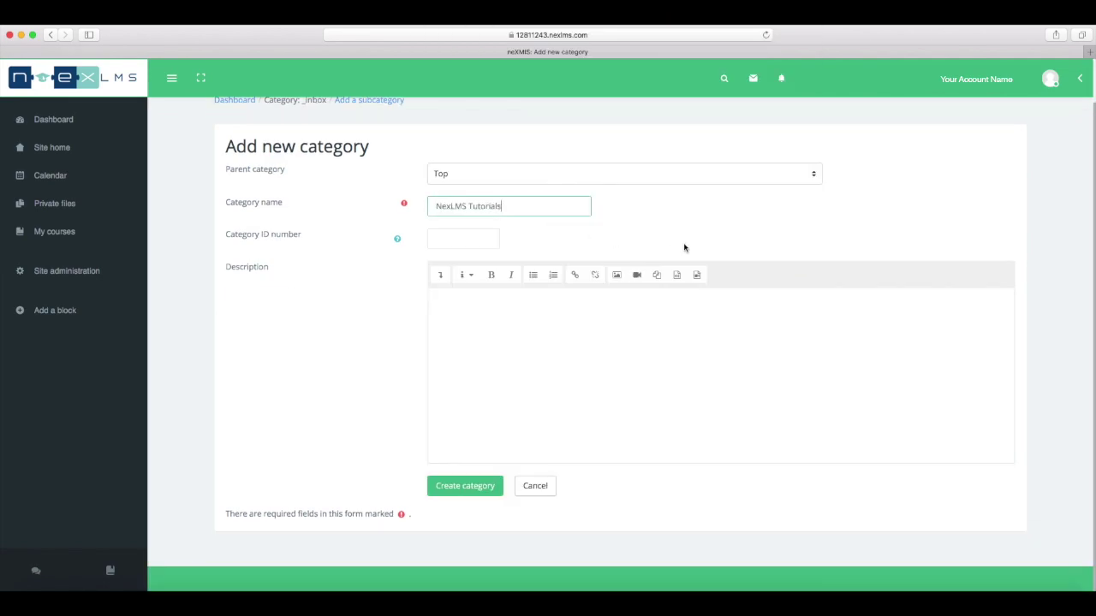
# Describe the category as "Helpful guides and lessons to get you on your way." and create it.
pyautogui.click(539, 308)
pyautogui.write('Helpful guides and lessons to get you on your way.')
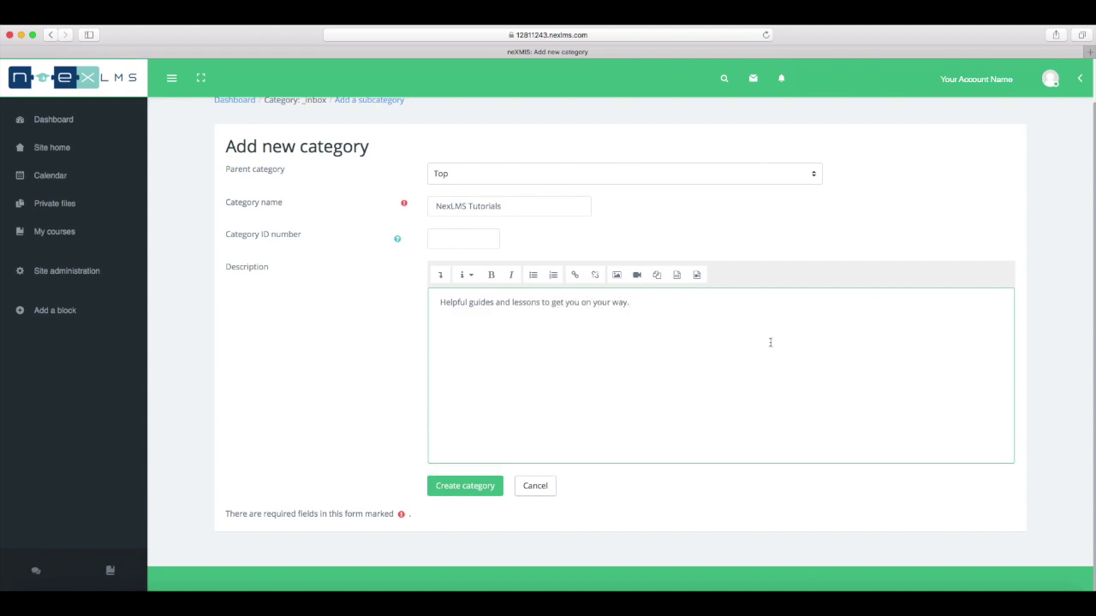
pyautogui.click(454, 490)
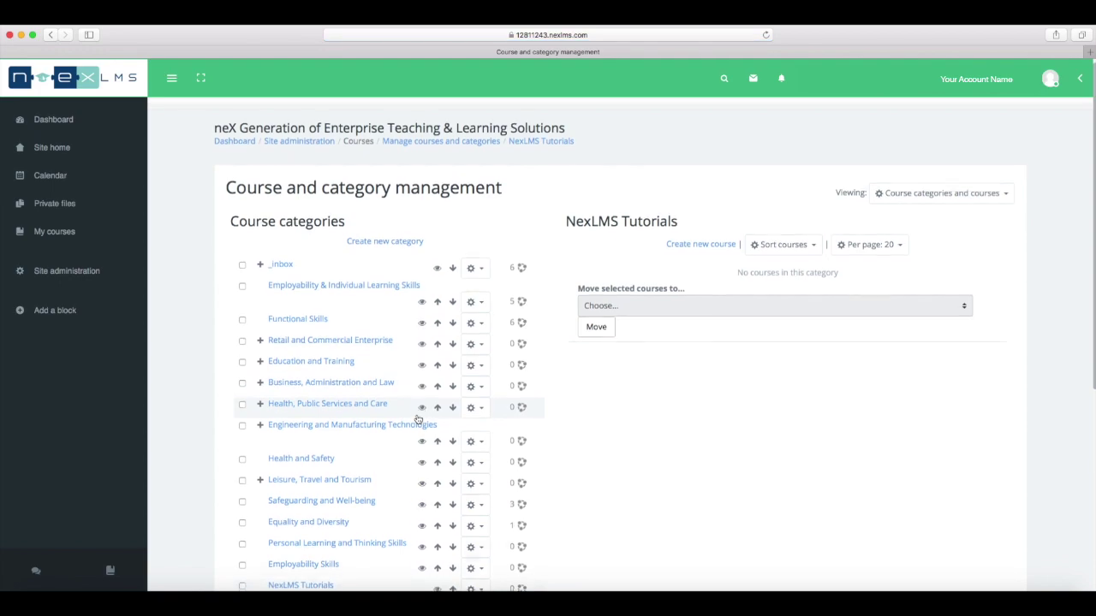
# Start a new course in the NexLMS Tutorials category with full name "Adding A Course to NexLMS" and short name "Adding A Course".
pyautogui.scroll(-5, 416, 418)
pyautogui.scroll(-2, 414, 409)
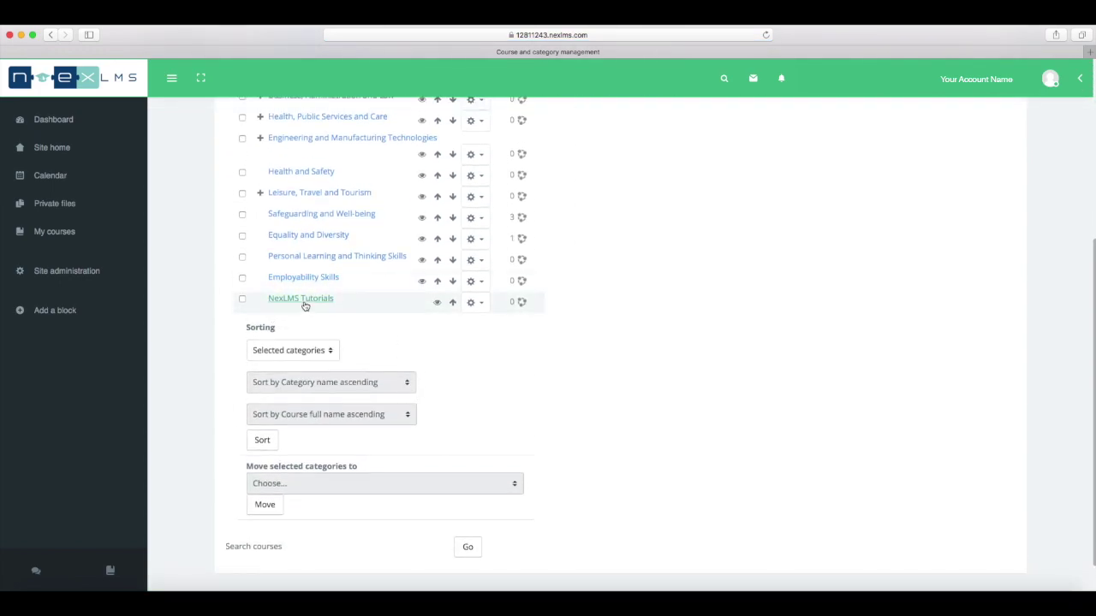
pyautogui.scroll(10, 304, 306)
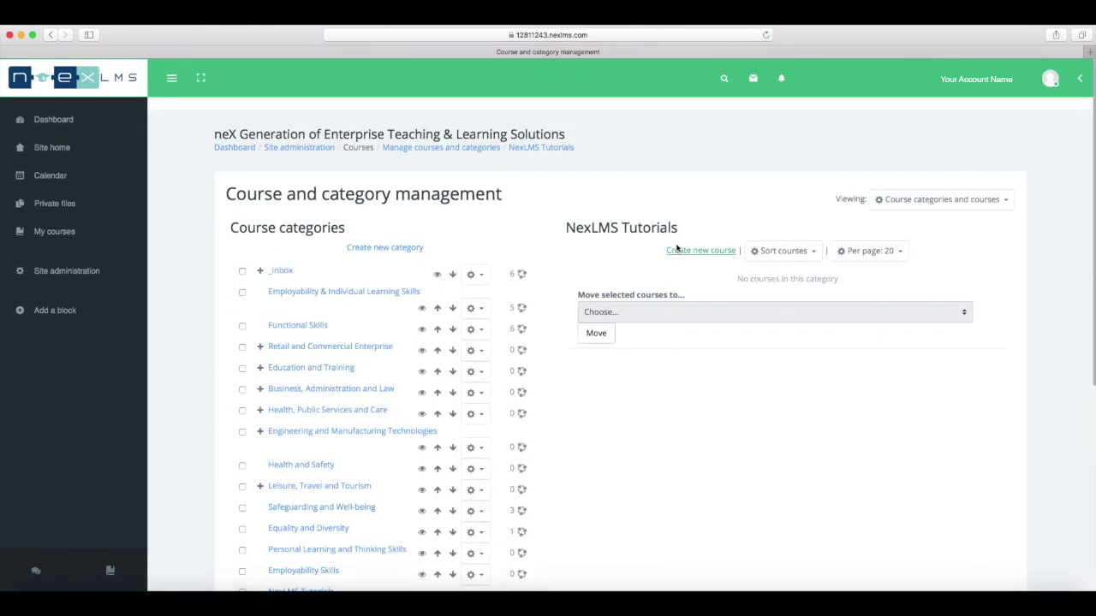
pyautogui.click(683, 253)
pyautogui.write('Adding A Course to NexLMS')
pyautogui.press('Tab')
pyautogui.write('Add')
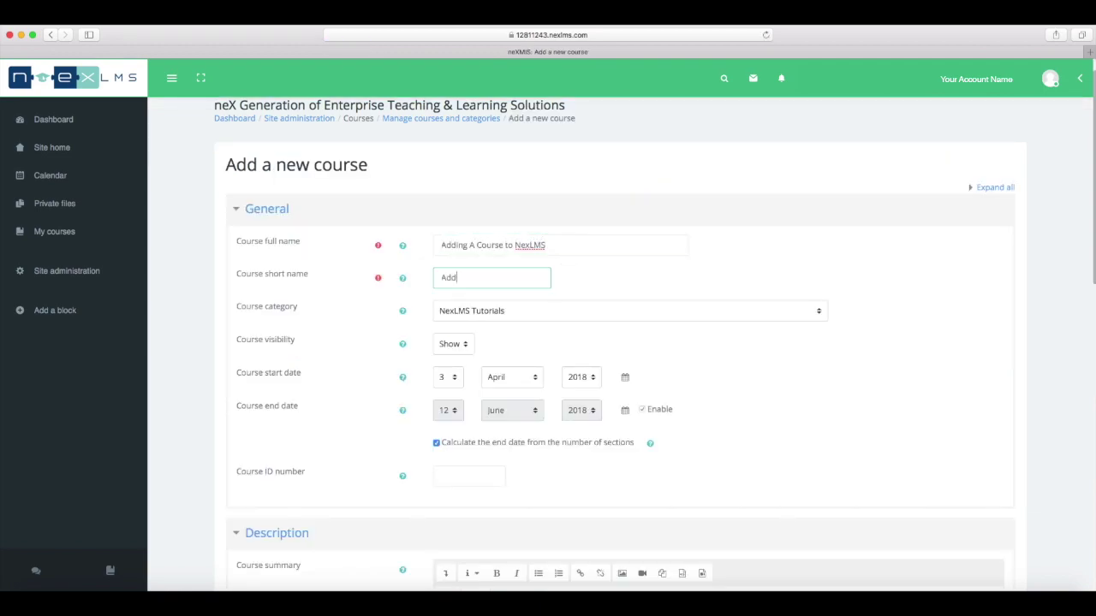
pyautogui.write('ing A Course')
pyautogui.press('Tab')
# Turn off calculating the course end date from the number of sections.
pyautogui.scroll(-1, 799, 354)
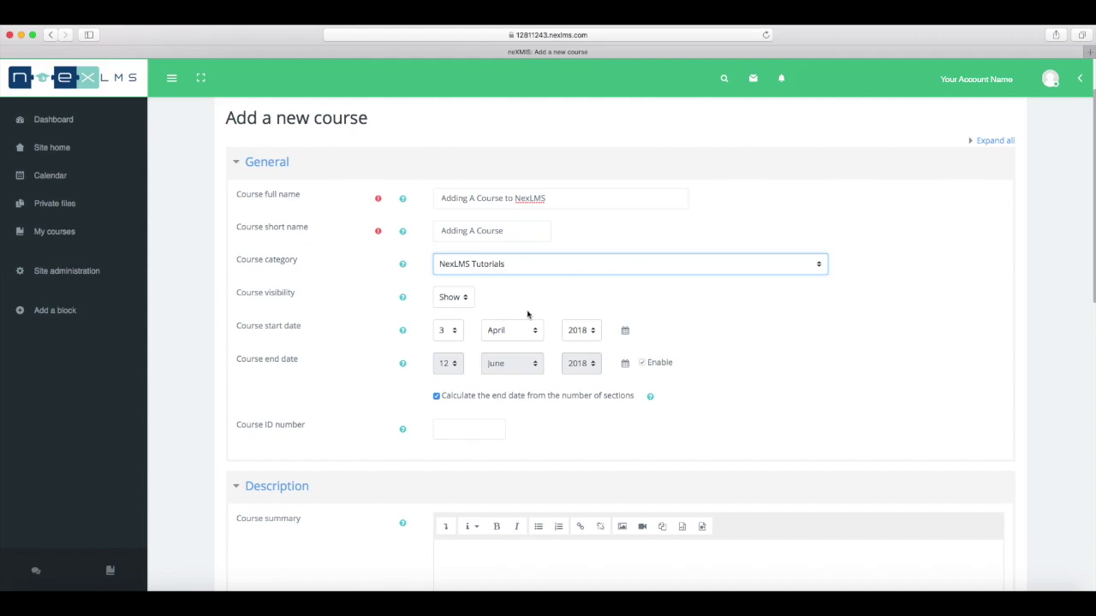
pyautogui.scroll(-1, 596, 302)
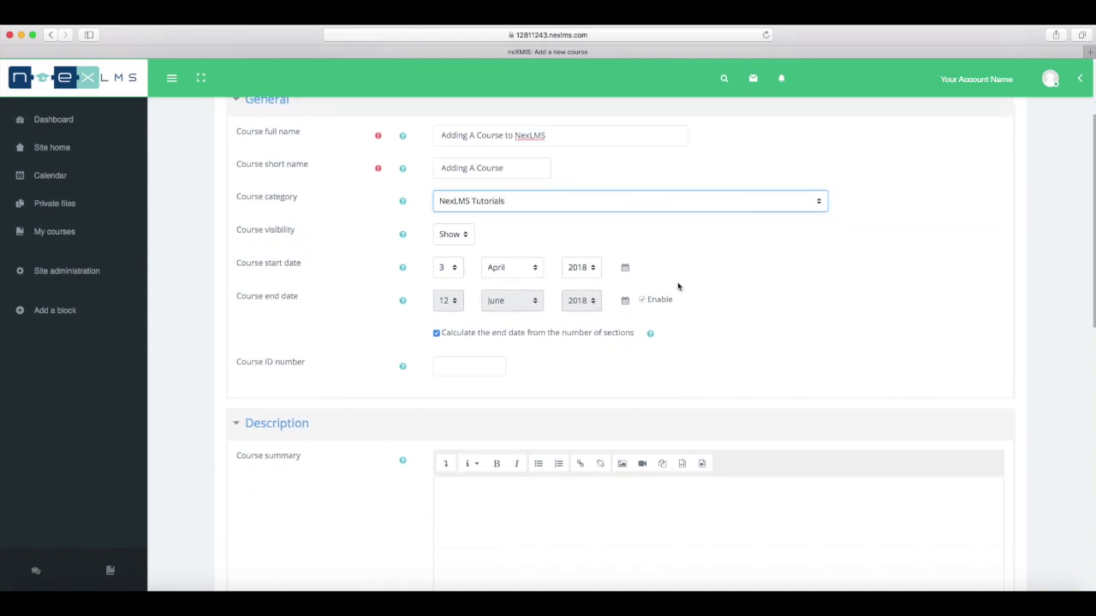
pyautogui.scroll(-1, 678, 287)
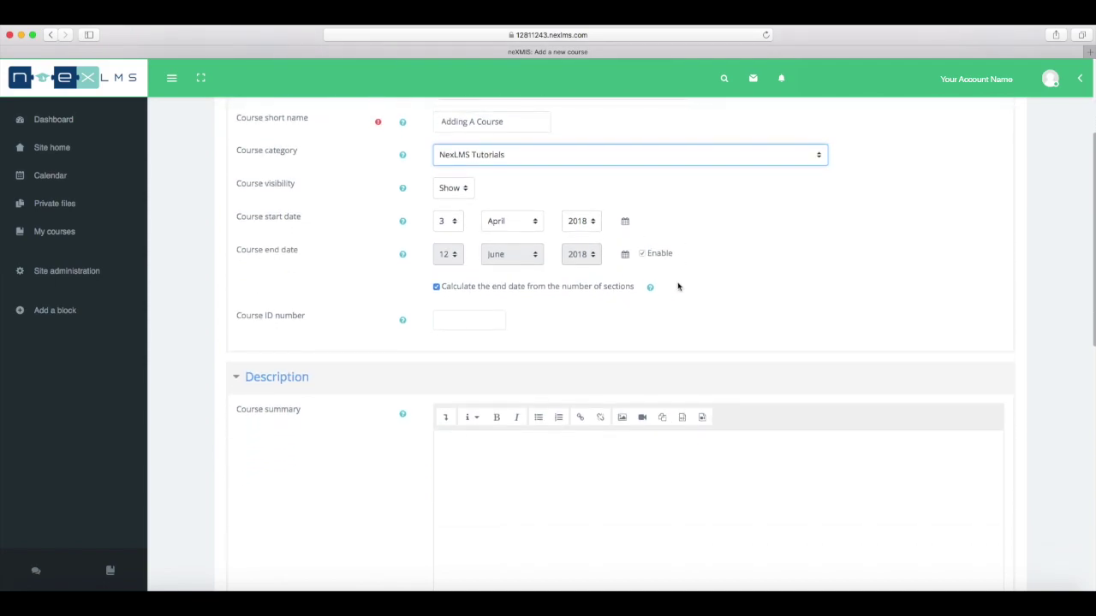
pyautogui.click(435, 288)
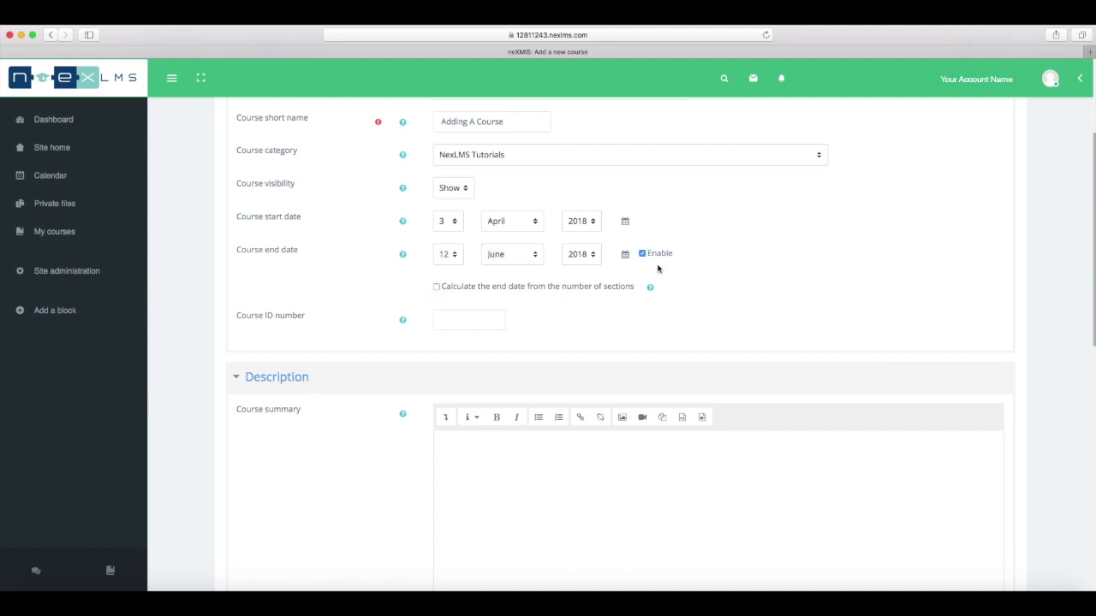
# Enter the course summary "A simple, short lesson to get you adding your own courses to nexLMS".
pyautogui.scroll(-3, 756, 288)
pyautogui.click(602, 303)
pyautogui.write('A simple, short')
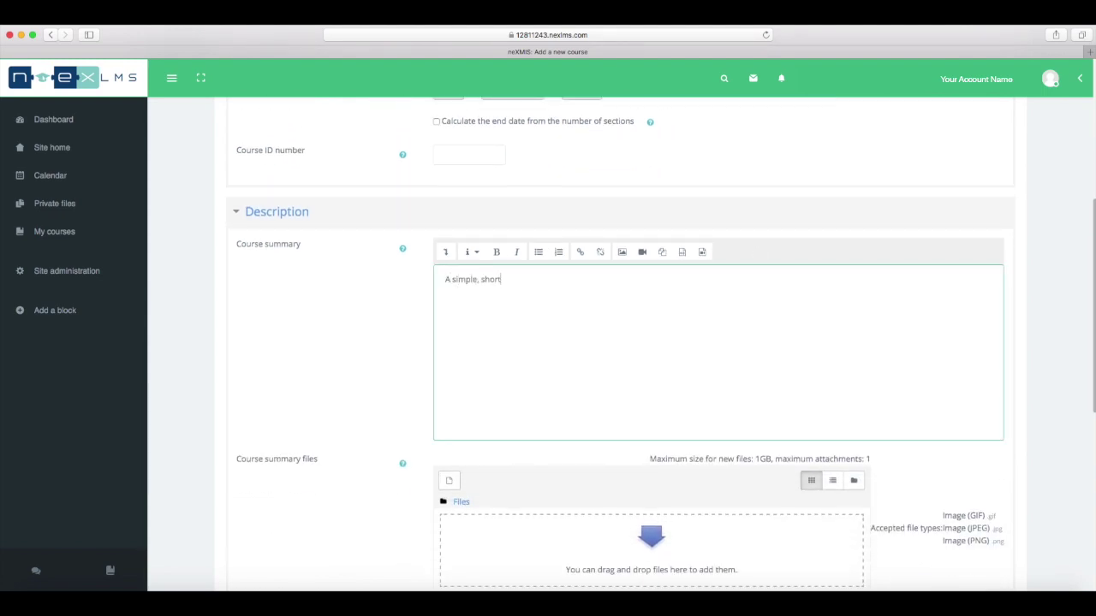
pyautogui.write(' lesson to get you adding your own courses to nexLMS')
# Set the course format to Single activity format with Lesson as the type of activity.
pyautogui.scroll(-3, 769, 414)
pyautogui.scroll(-1, 656, 419)
pyautogui.scroll(-3, 657, 418)
pyautogui.click(384, 312)
pyautogui.scroll(-4, 384, 311)
pyautogui.click(524, 166)
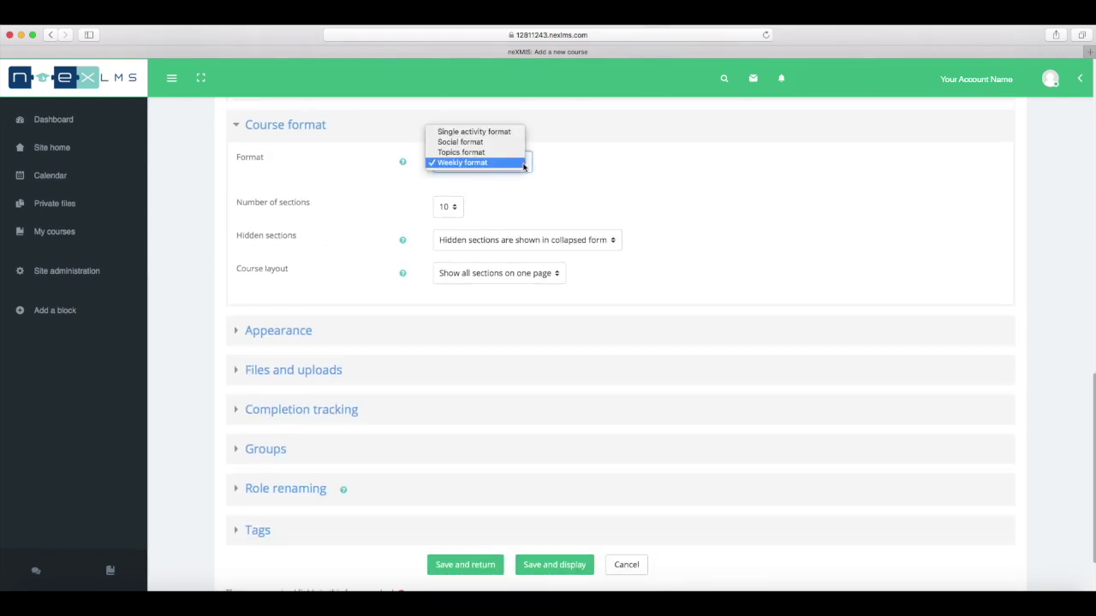
pyautogui.click(499, 133)
pyautogui.scroll(-2, 560, 205)
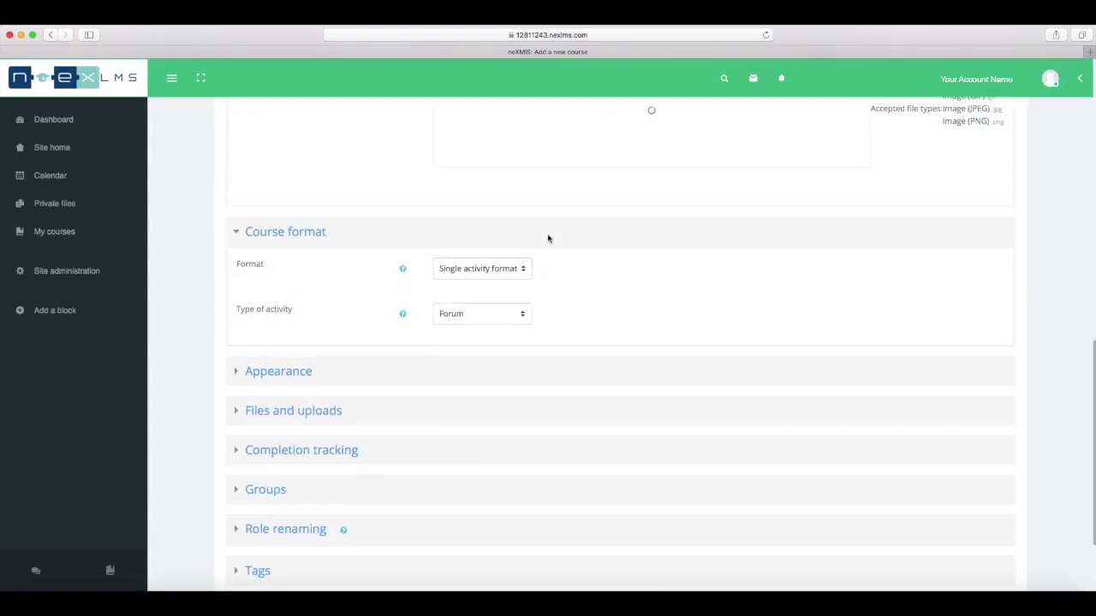
pyautogui.scroll(-2, 587, 254)
pyautogui.click(516, 234)
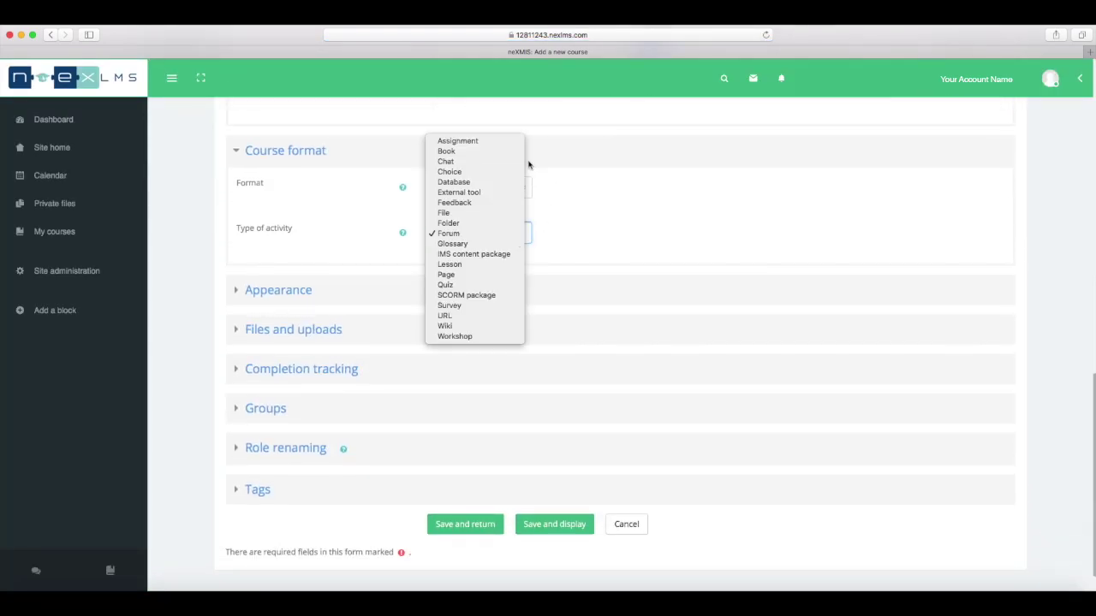
pyautogui.click(511, 263)
# Expand the course's Appearance and Files and uploads settings and look through their options.
pyautogui.scroll(-2, 513, 257)
pyautogui.click(274, 252)
pyautogui.scroll(-1, 513, 206)
pyautogui.click(489, 169)
pyautogui.click(565, 168)
pyautogui.click(313, 293)
pyautogui.scroll(-2, 314, 295)
pyautogui.click(516, 273)
pyautogui.click(623, 262)
# Expand the Completion tracking and Groups settings and enable completion tracking for the course.
pyautogui.click(321, 332)
pyautogui.scroll(-2, 409, 320)
pyautogui.click(276, 372)
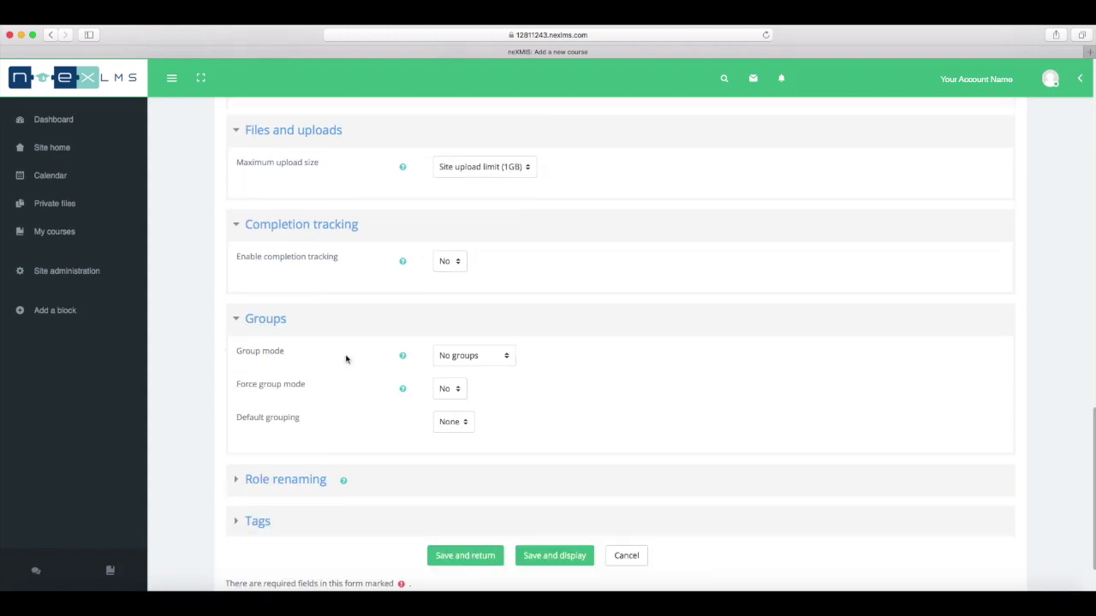
pyautogui.scroll(-4, 345, 358)
pyautogui.click(449, 191)
pyautogui.click(451, 208)
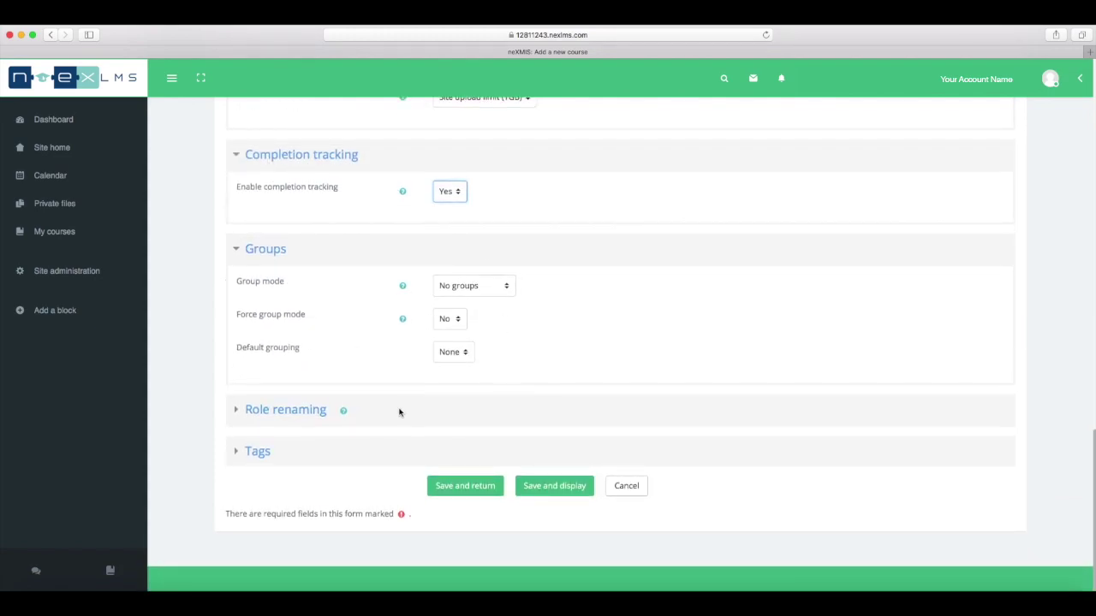
# Under Role renaming, set the word for Teacher to "My Name" and the word for Student to "Learner".
pyautogui.click(285, 410)
pyautogui.scroll(-5, 427, 414)
pyautogui.click(479, 296)
pyautogui.write('My Name')
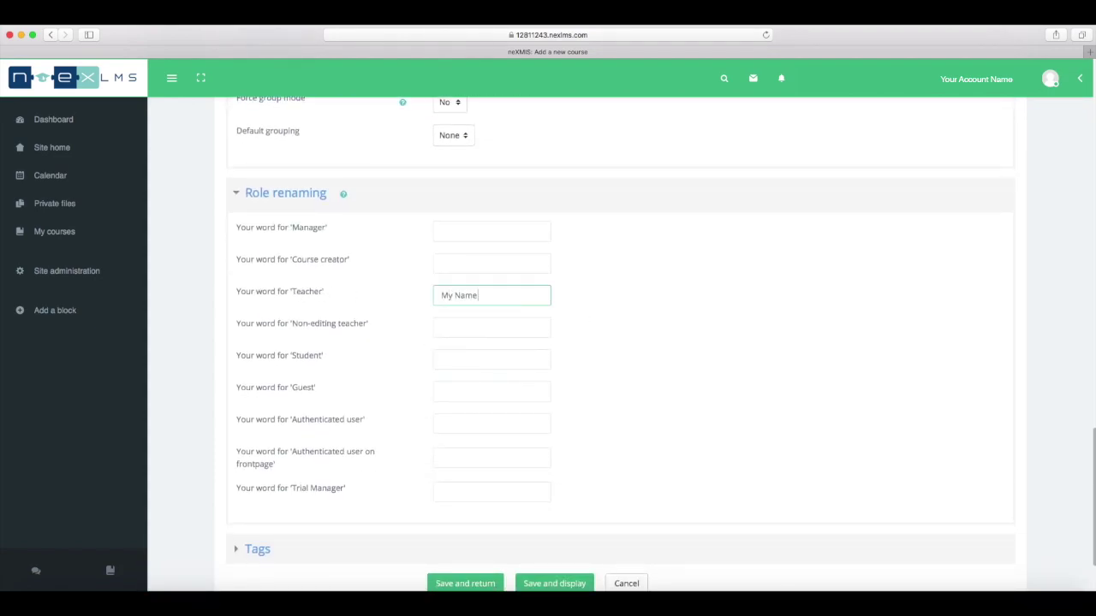
pyautogui.scroll(-3, 511, 271)
pyautogui.click(467, 260)
pyautogui.write('Learner')
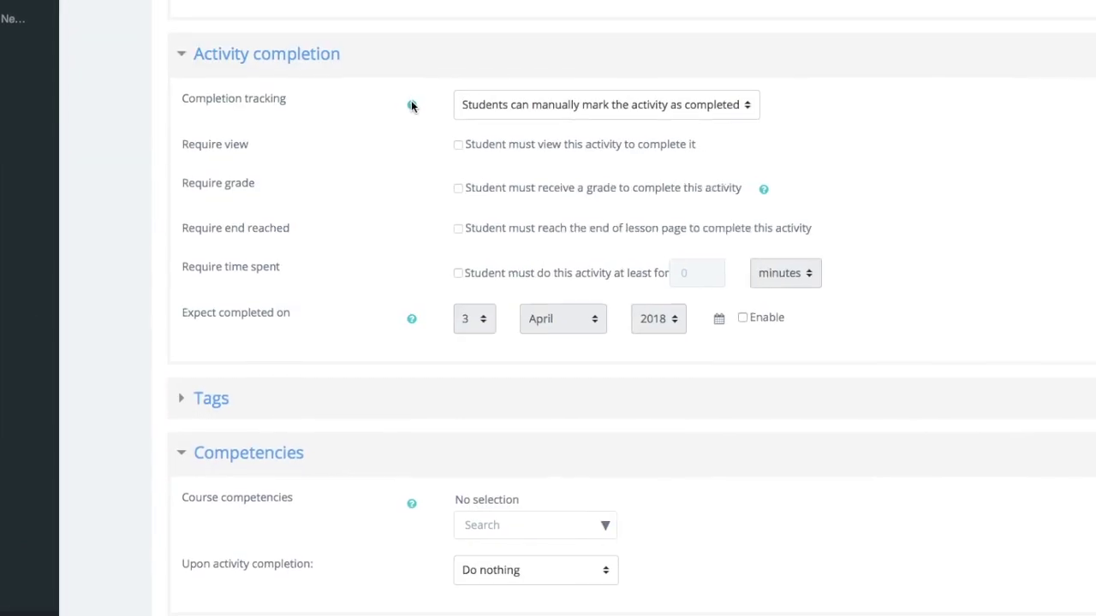
# Save and display the course, and proceed to its content without enrolling any users.
pyautogui.click(411, 103)
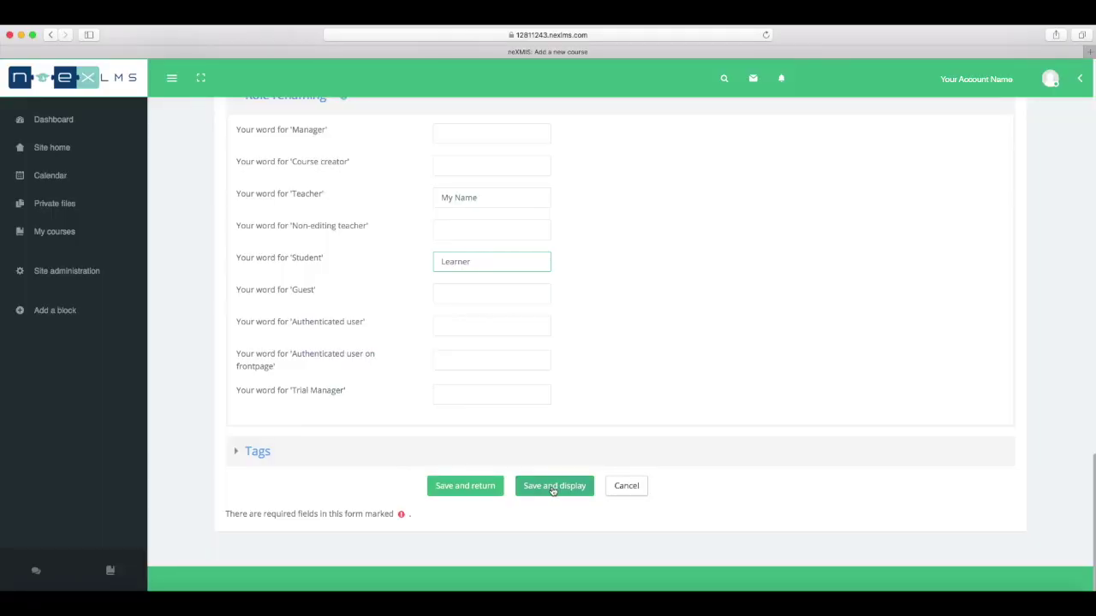
pyautogui.click(552, 488)
pyautogui.click(980, 231)
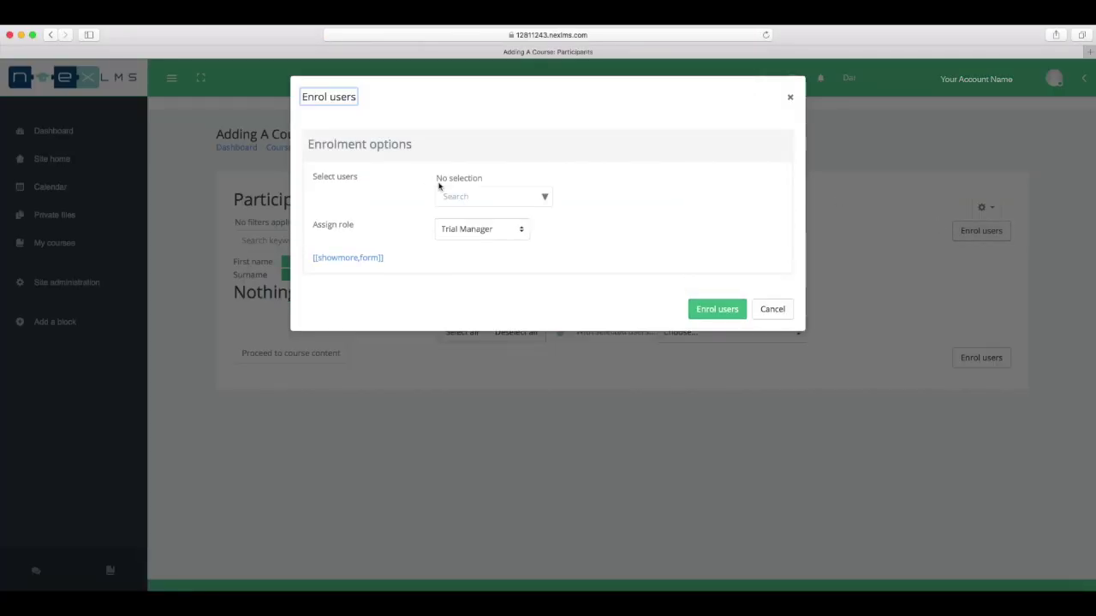
pyautogui.click(780, 314)
pyautogui.click(289, 356)
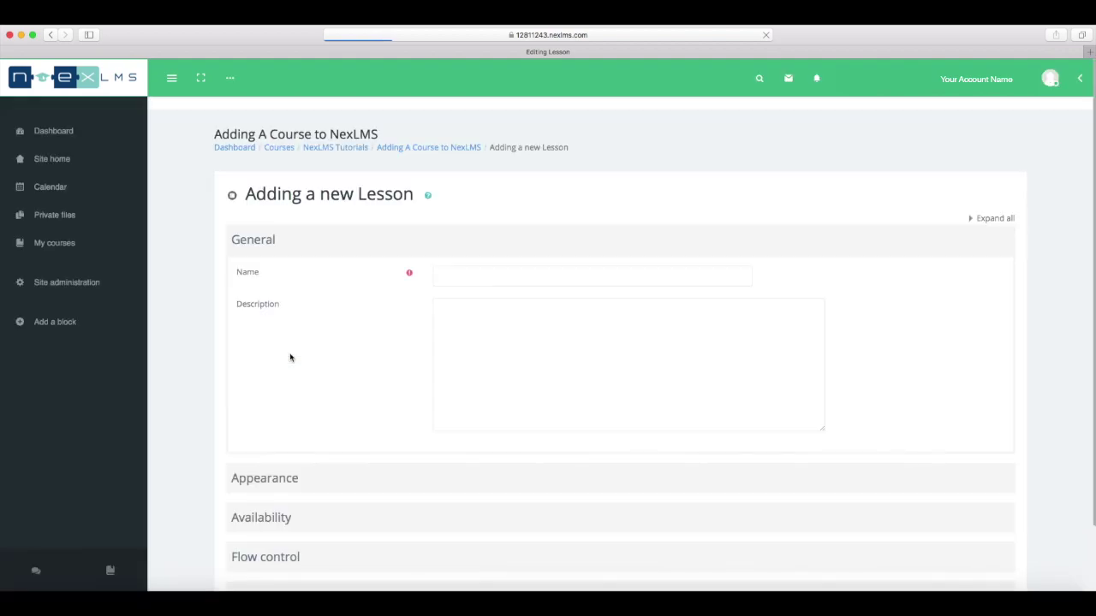
# Name the new lesson "Adding A Course to NexLMS".
pyautogui.write('A Cour')
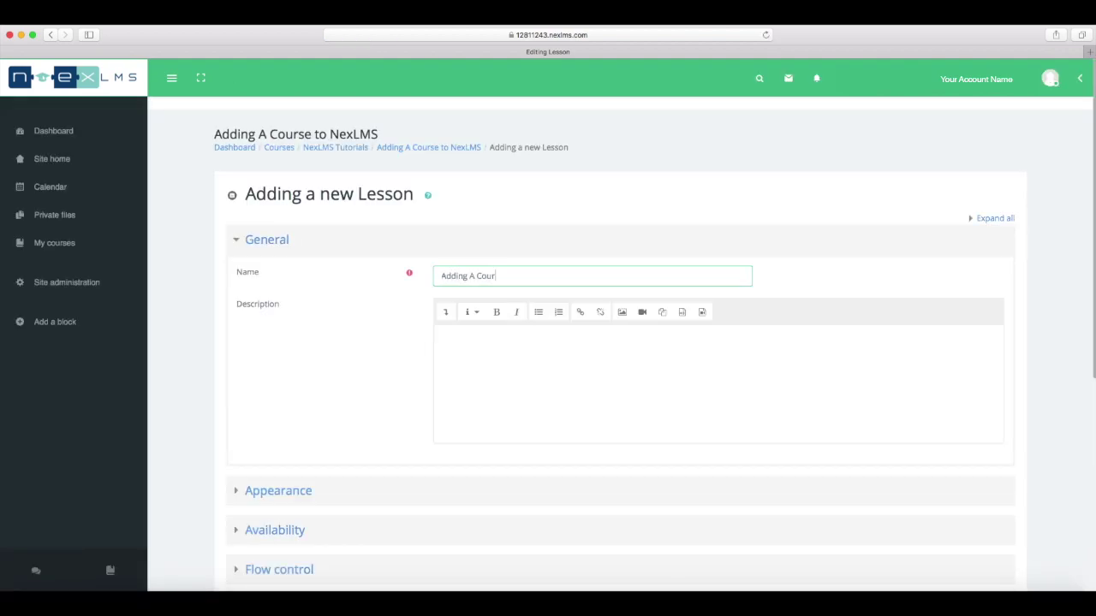
pyautogui.write('se to NexLMS')
pyautogui.scroll(-1, 462, 286)
pyautogui.click(463, 287)
# In the lesson's Appearance settings, set Progress bar and Display menu to Yes and show the additional options.
pyautogui.click(278, 437)
pyautogui.scroll(-4, 359, 359)
pyautogui.click(462, 257)
pyautogui.click(445, 266)
pyautogui.click(458, 288)
pyautogui.click(445, 299)
pyautogui.click(260, 317)
pyautogui.scroll(-6, 394, 274)
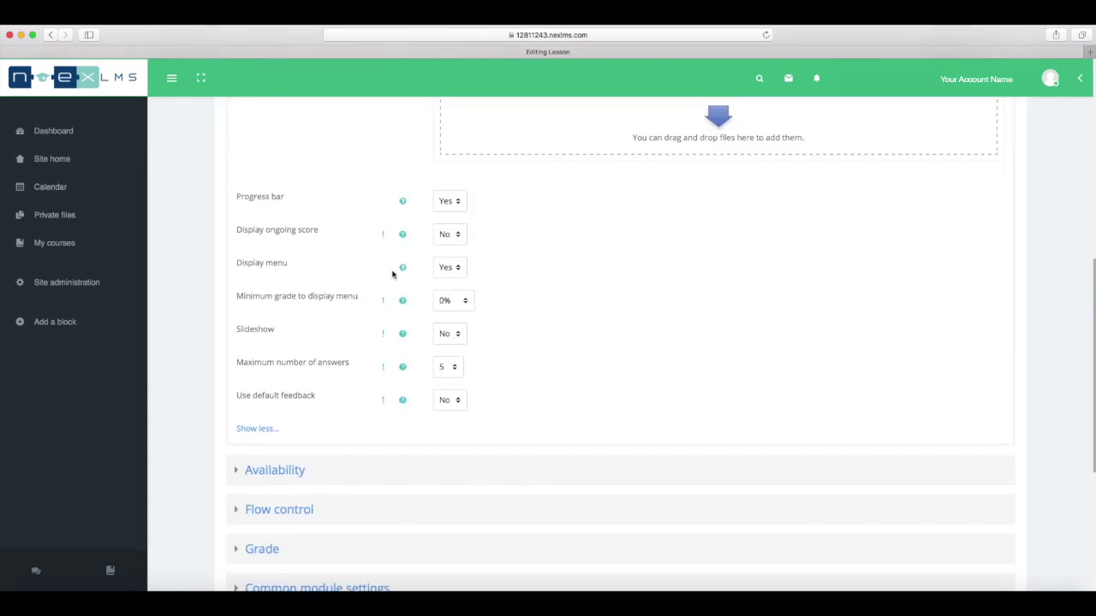
# Go through the lesson's Grade and Common module settings and save the lesson.
pyautogui.click(262, 255)
pyautogui.scroll(-1, 480, 248)
pyautogui.scroll(-3, 479, 222)
pyautogui.click(454, 223)
pyautogui.click(450, 239)
pyautogui.scroll(1, 591, 237)
pyautogui.click(476, 152)
pyautogui.click(476, 151)
pyautogui.scroll(-1, 480, 214)
pyautogui.click(316, 293)
pyautogui.scroll(-4, 533, 325)
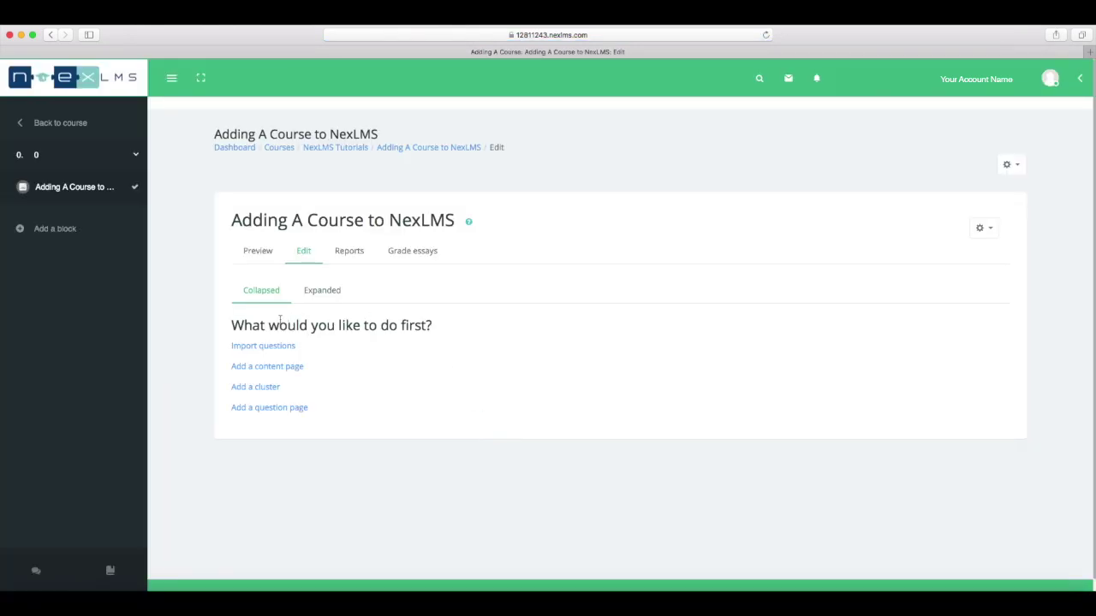
# Add a "Switch Page Roles" content page reading: Click your name in the top right corner. Go down to "Switch Page Role to..." then select teacher.
pyautogui.click(270, 367)
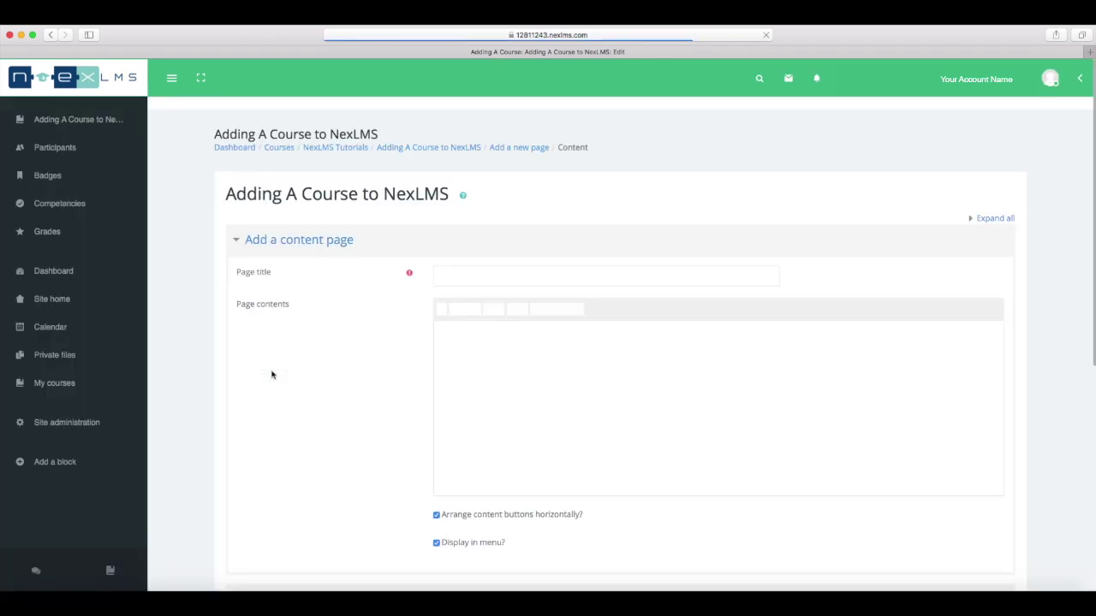
pyautogui.write('Switch Page Roles')
pyautogui.click(477, 360)
pyautogui.write('Click')
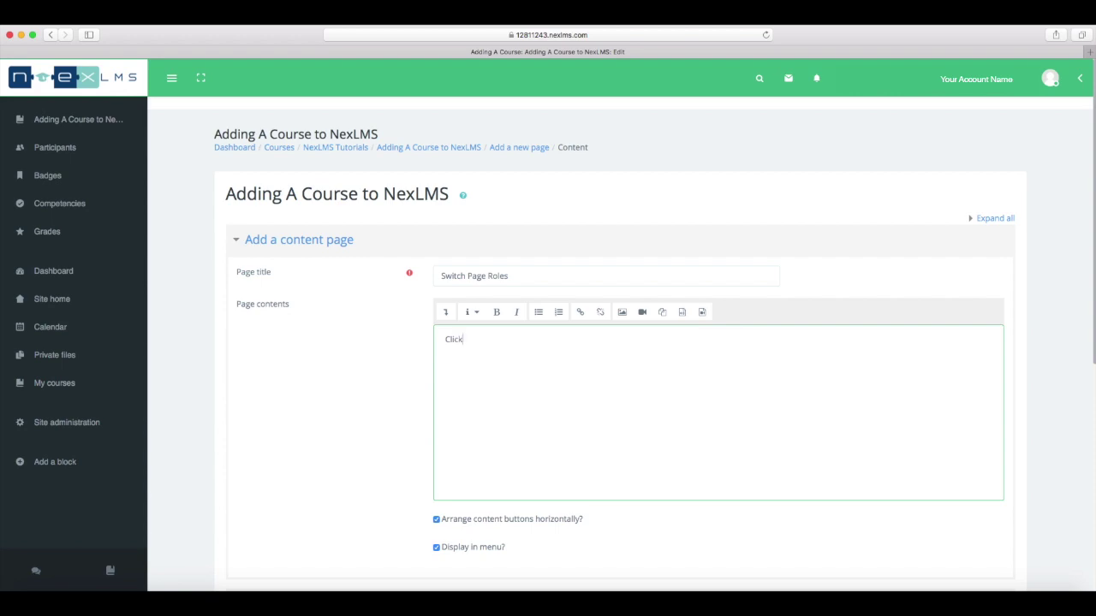
pyautogui.write(' your name in the top right corner. ')
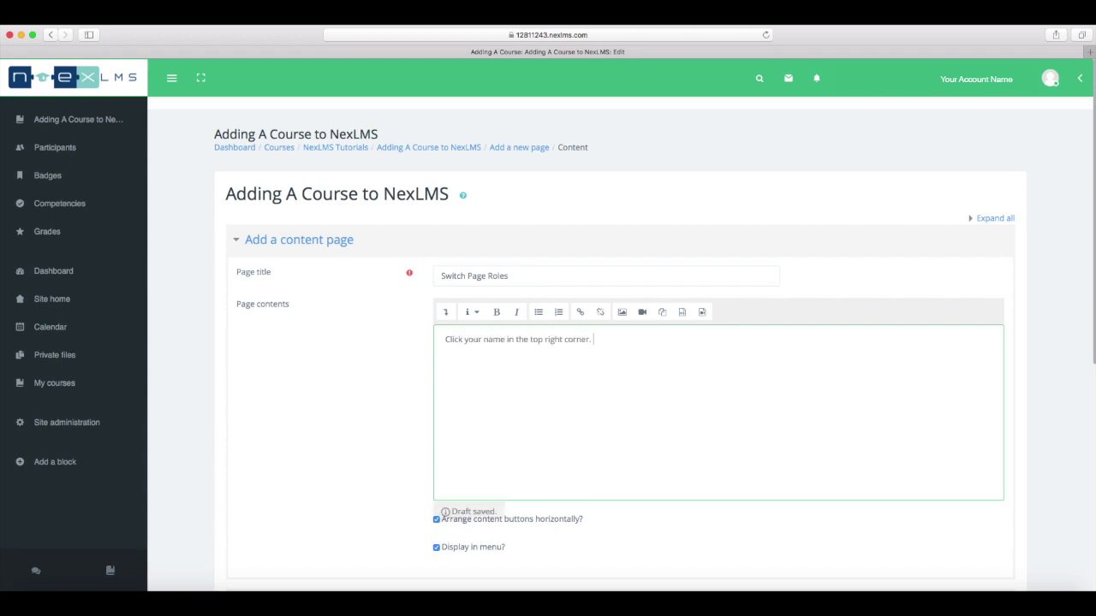
pyautogui.write('Go down to "Switch Page')
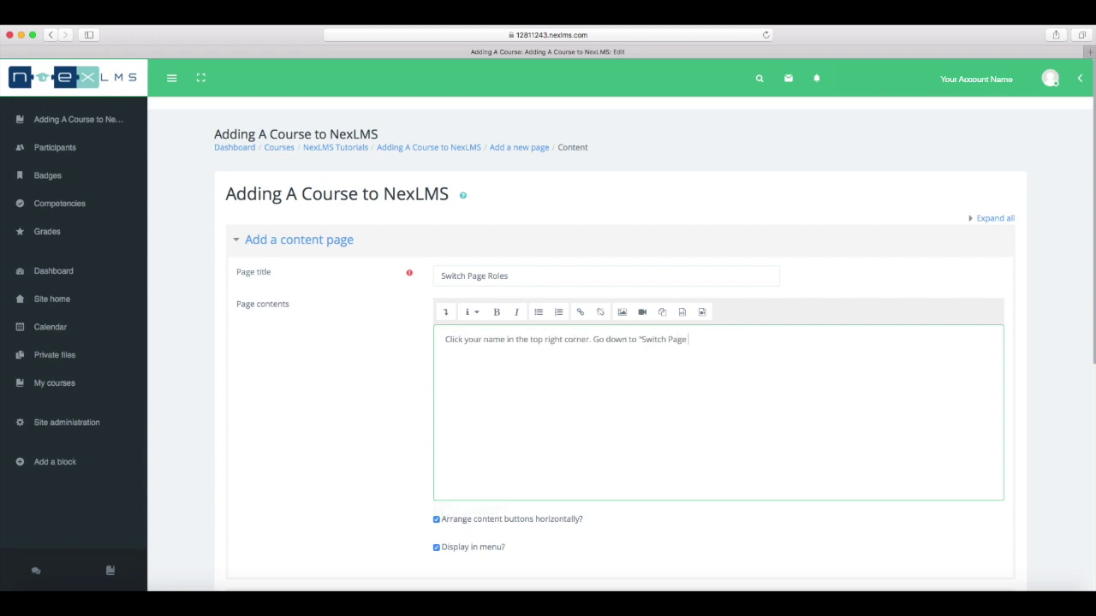
pyautogui.write(' Role to..." then select teacher.')
# Set the page's Content 1 description to "Adding A Category" and its jump to Next page.
pyautogui.scroll(-1, 588, 392)
pyautogui.scroll(-1, 589, 392)
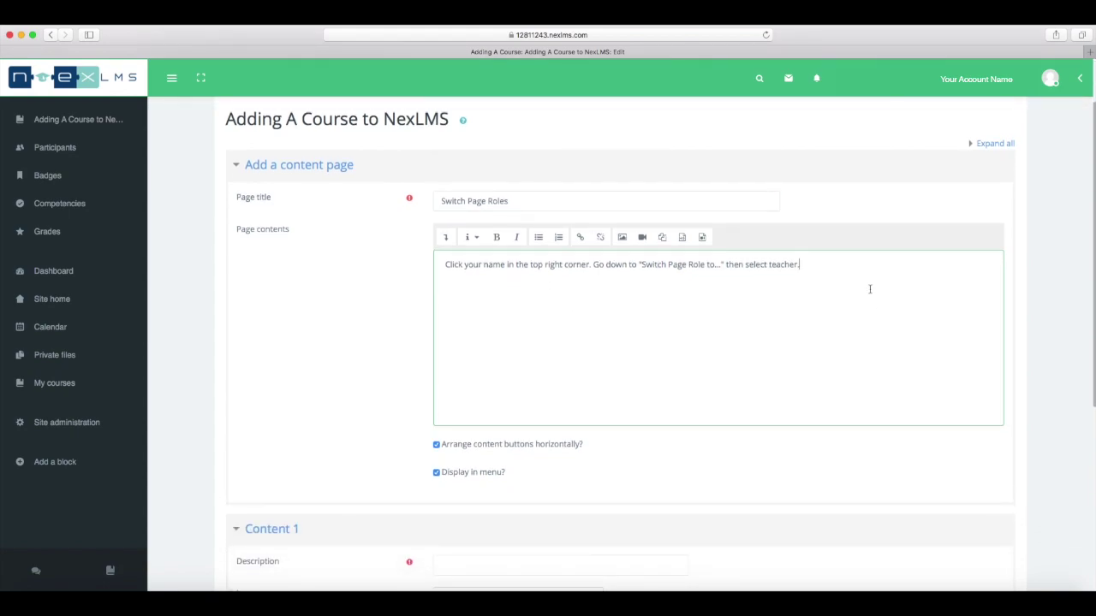
pyautogui.scroll(-4, 706, 297)
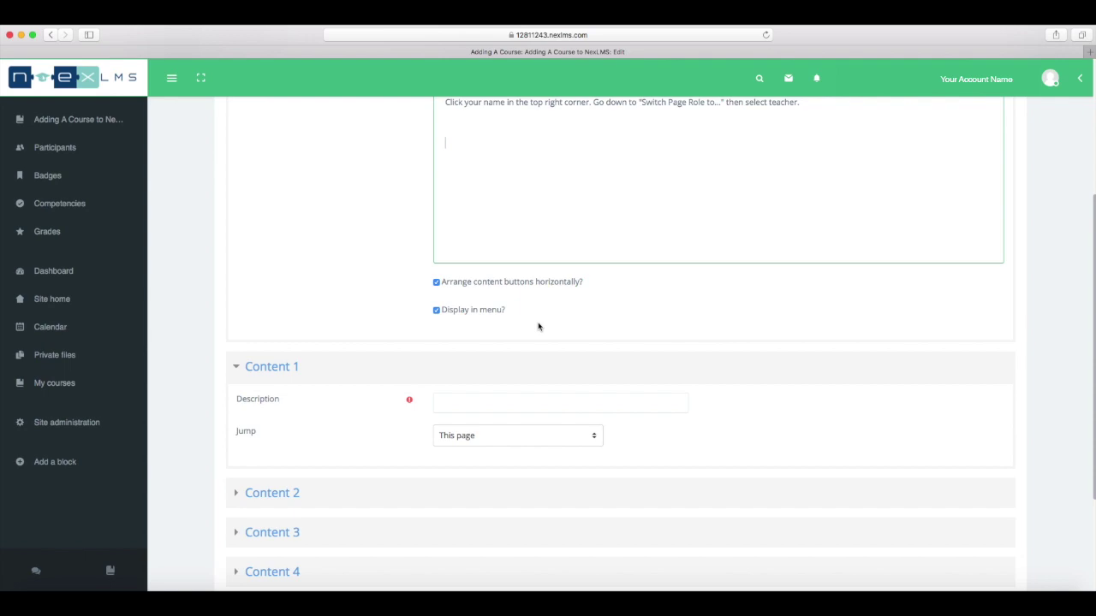
pyautogui.scroll(-2, 538, 326)
pyautogui.click(471, 335)
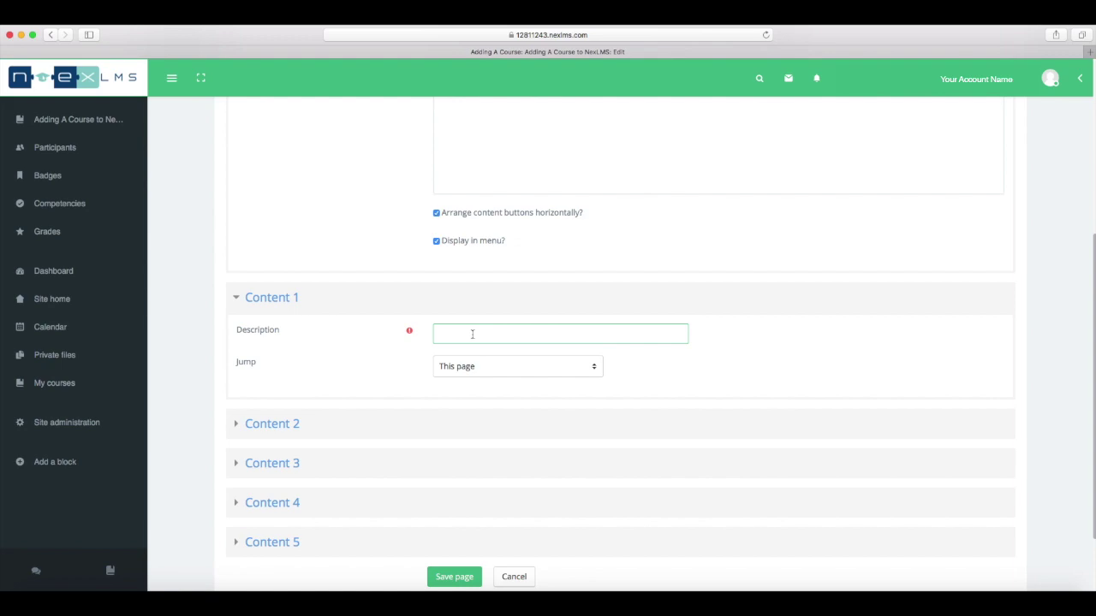
pyautogui.write('Adding A Catelgory')
pyautogui.click(575, 366)
pyautogui.click(586, 377)
pyautogui.scroll(-3, 656, 410)
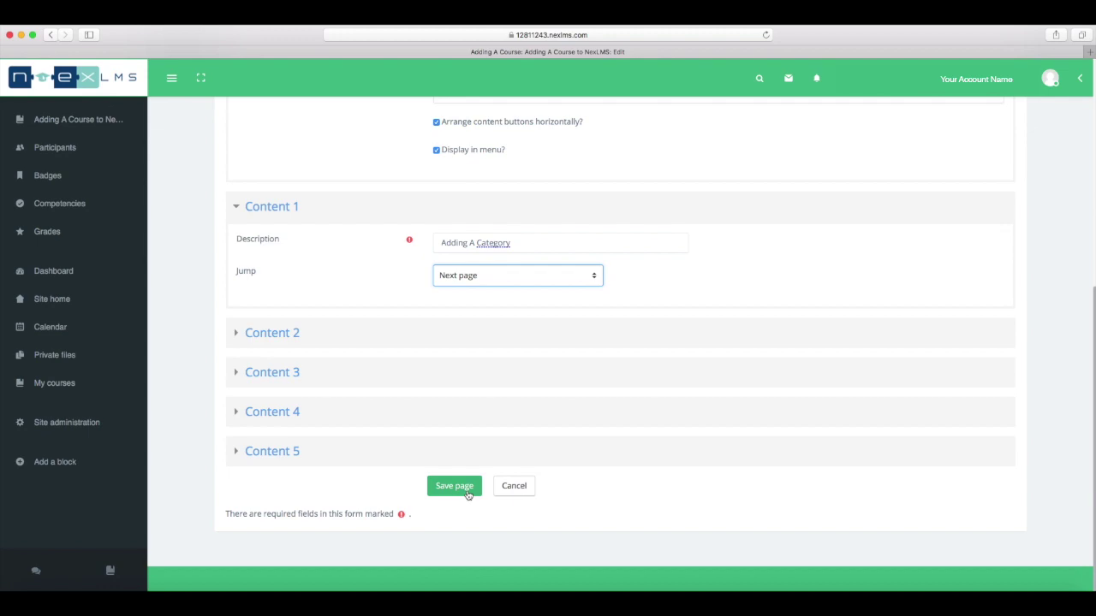
# Save the page and add an "Adding A Category" content page: "See if your course will fit into an existing category..." and "This video will explain the process.".
pyautogui.click(468, 495)
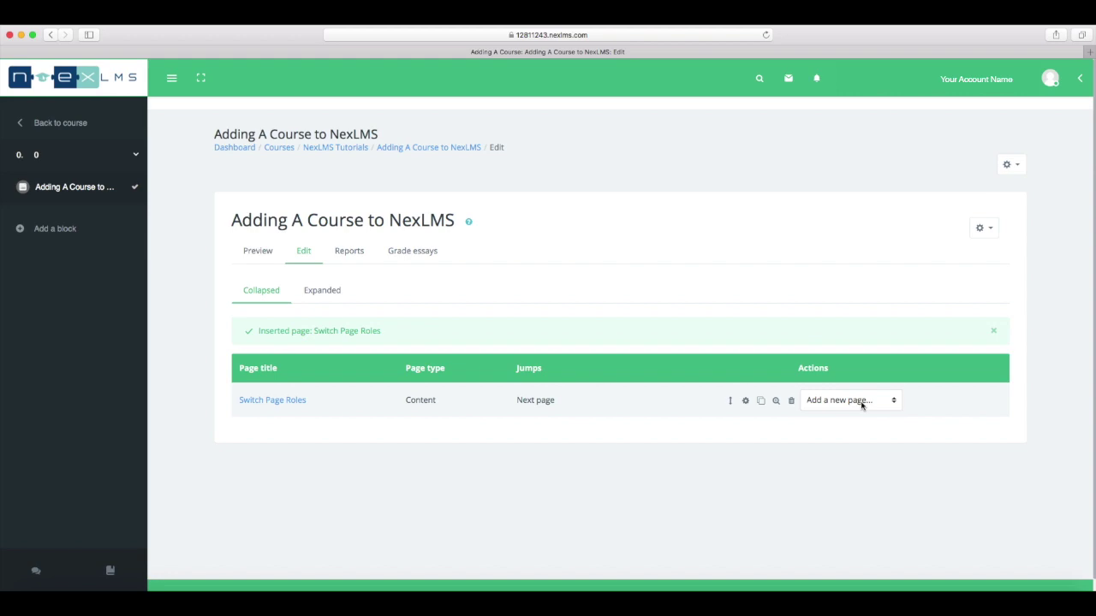
pyautogui.click(865, 405)
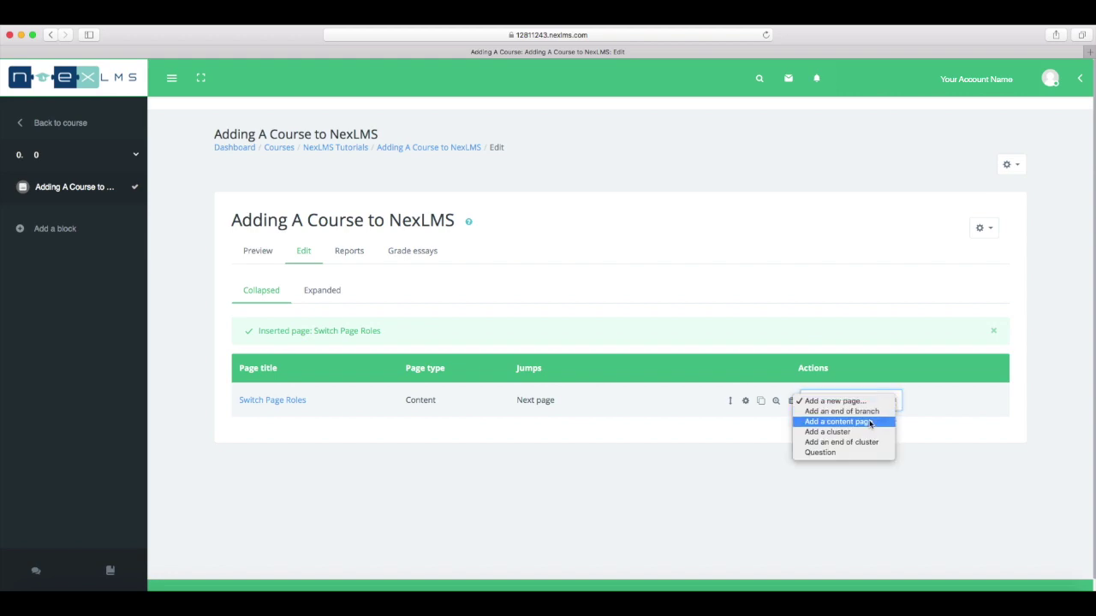
pyautogui.click(861, 421)
pyautogui.write('Addin')
pyautogui.write('g A Category')
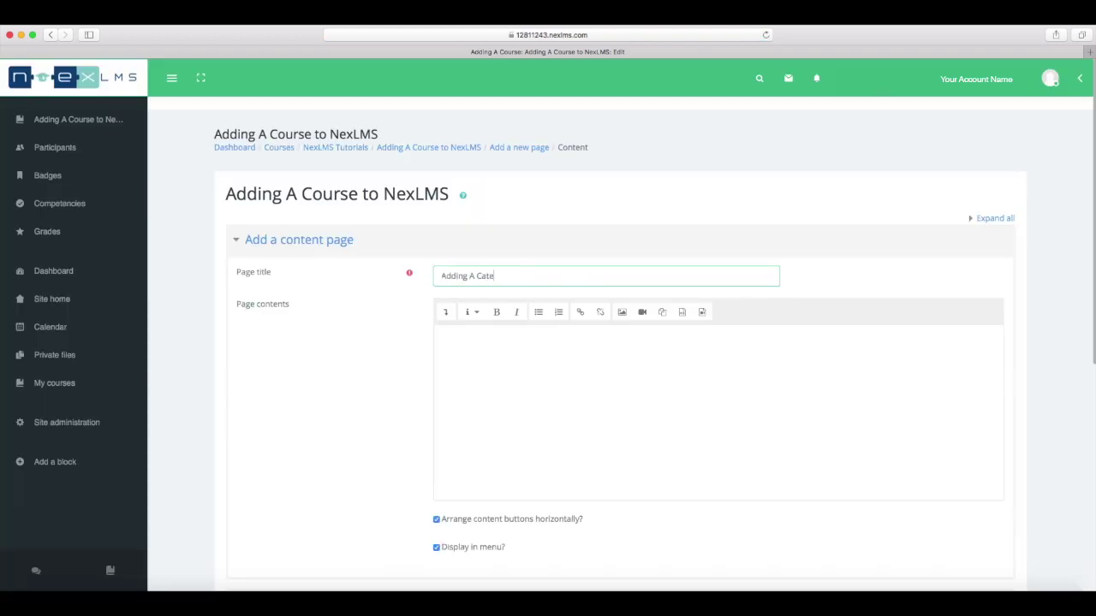
pyautogui.click(503, 346)
pyautogui.write('See if your course will fit into an existing category - if not you can add one.')
pyautogui.press('Return')
pyautogui.press('Return')
pyautogui.write('This video will explain the process.')
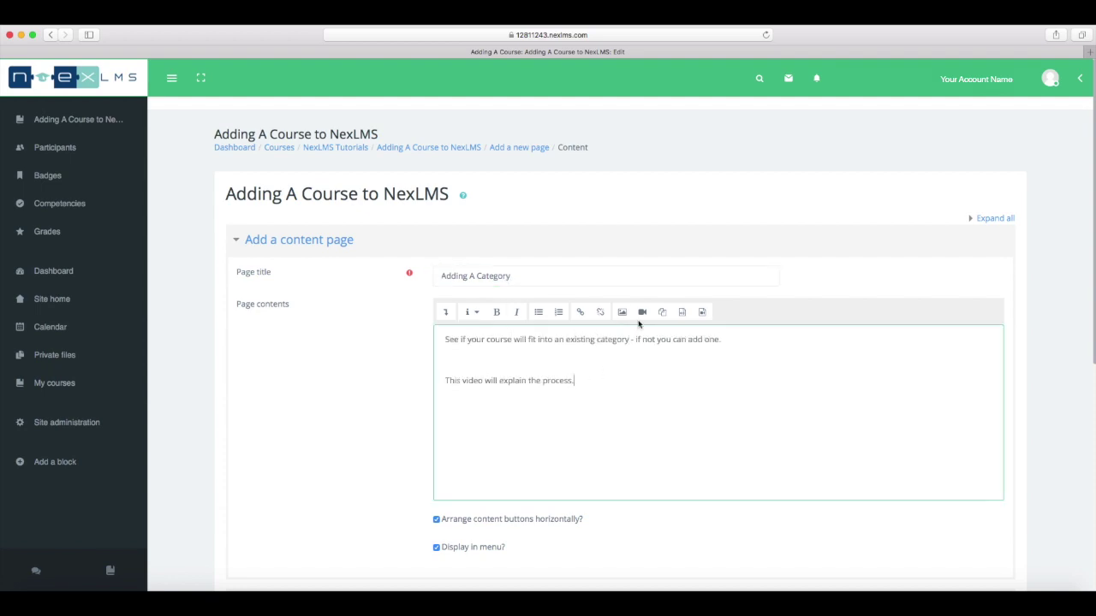
pyautogui.click(641, 313)
pyautogui.click(440, 290)
pyautogui.click(433, 322)
pyautogui.write('https://www.youtube.com/watch?v=5F1hGavaprs&t=7s')
pyautogui.click(434, 387)
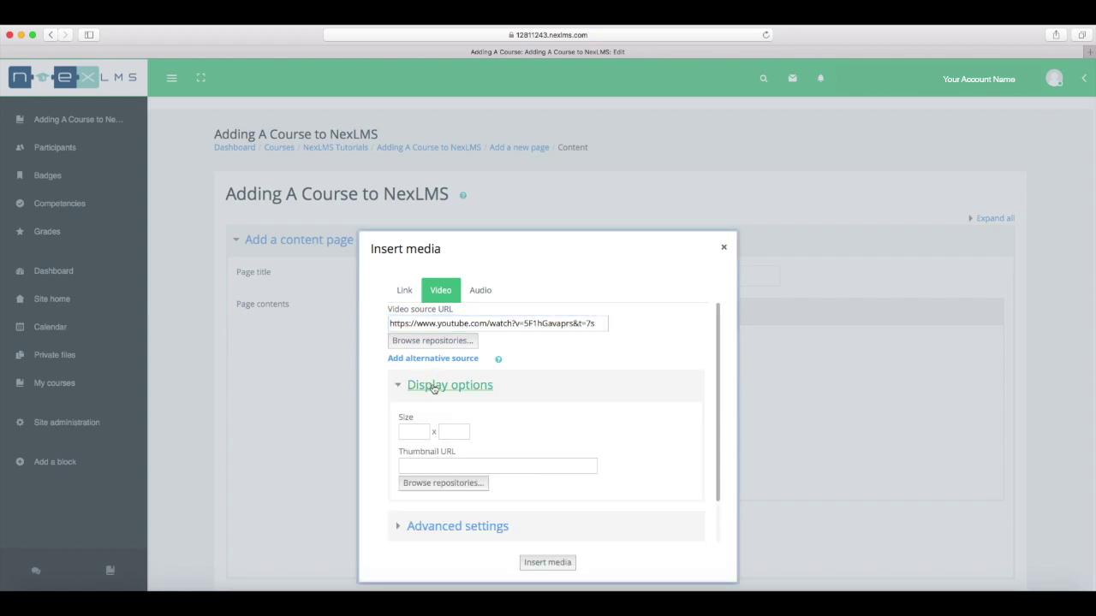
pyautogui.scroll(-3, 434, 387)
pyautogui.click(453, 475)
pyautogui.scroll(-2, 500, 468)
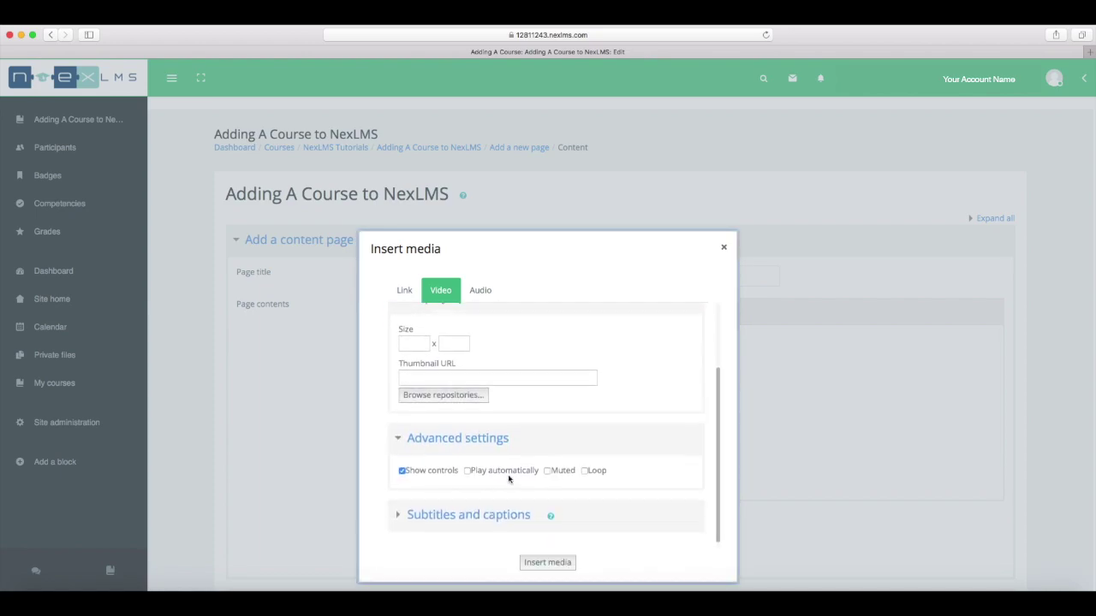
pyautogui.click(547, 562)
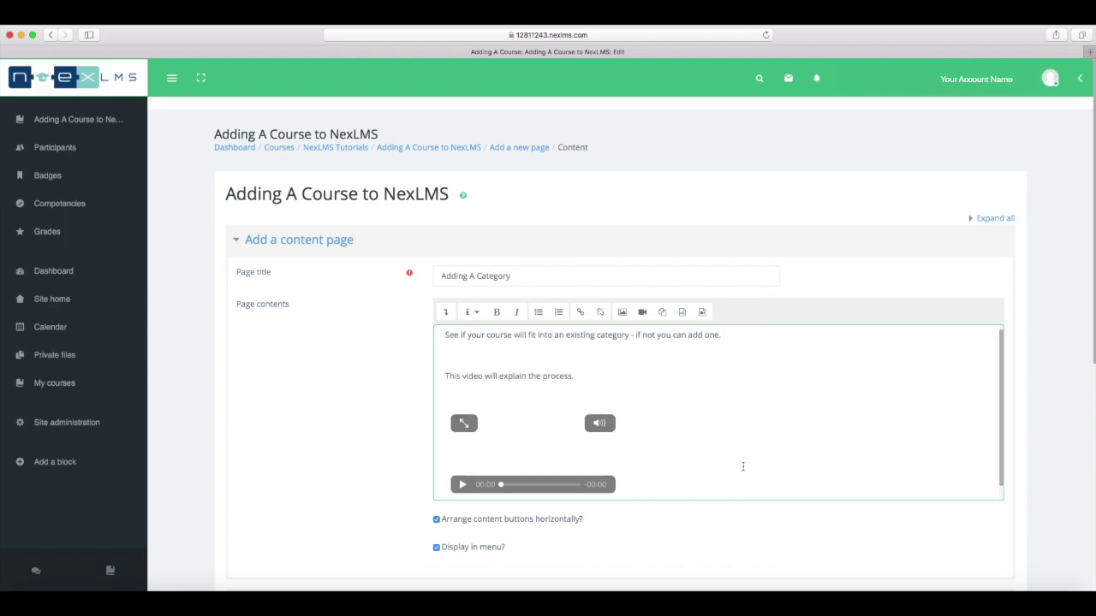
# Set Content 1's description to "Adding Course Content" with a jump to Next page, and save the page.
pyautogui.scroll(-5, 787, 471)
pyautogui.click(532, 243)
pyautogui.write('Adding Course Content')
pyautogui.click(581, 277)
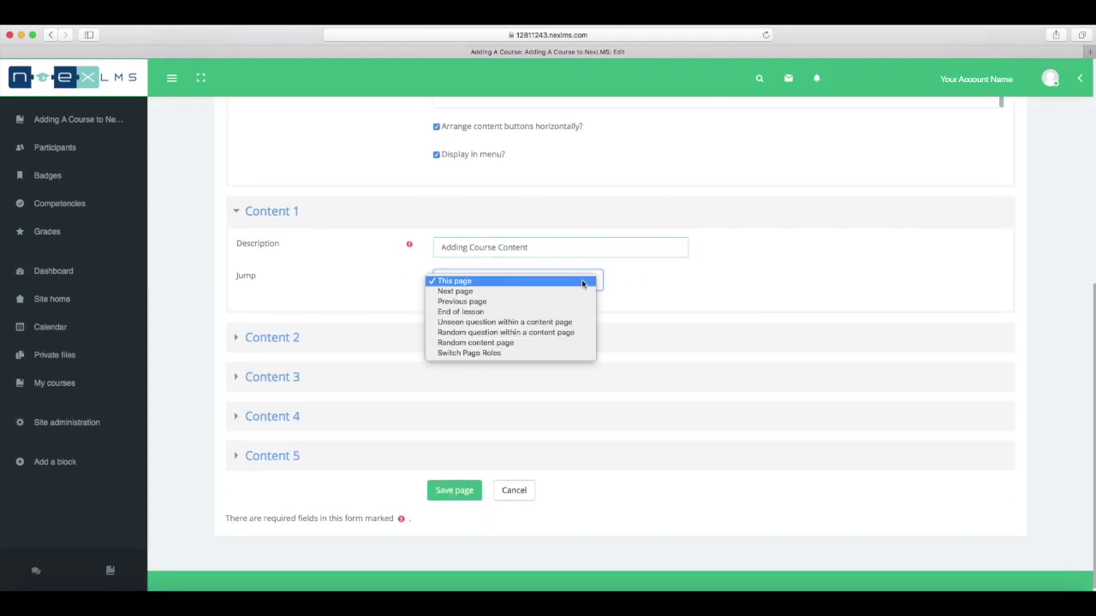
pyautogui.click(574, 292)
pyautogui.scroll(-1, 696, 355)
pyautogui.click(454, 489)
pyautogui.click(893, 421)
pyautogui.click(838, 442)
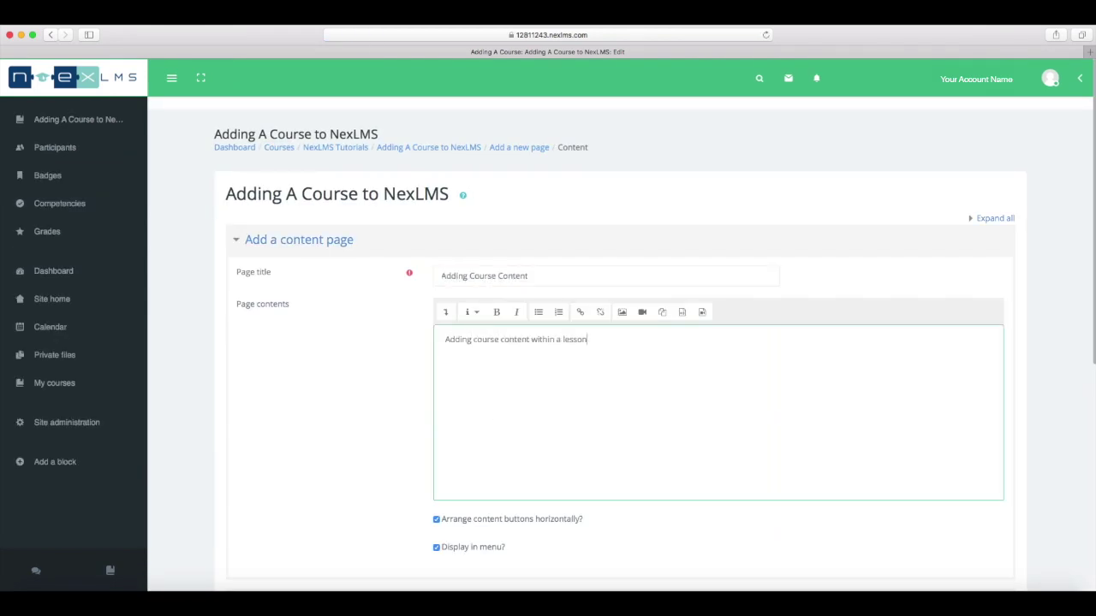
pyautogui.write('You can import from a range of file types.')
pyautogui.press('Return')
pyautogui.press('Return')
pyautogui.write('Watch this video to explain further.')
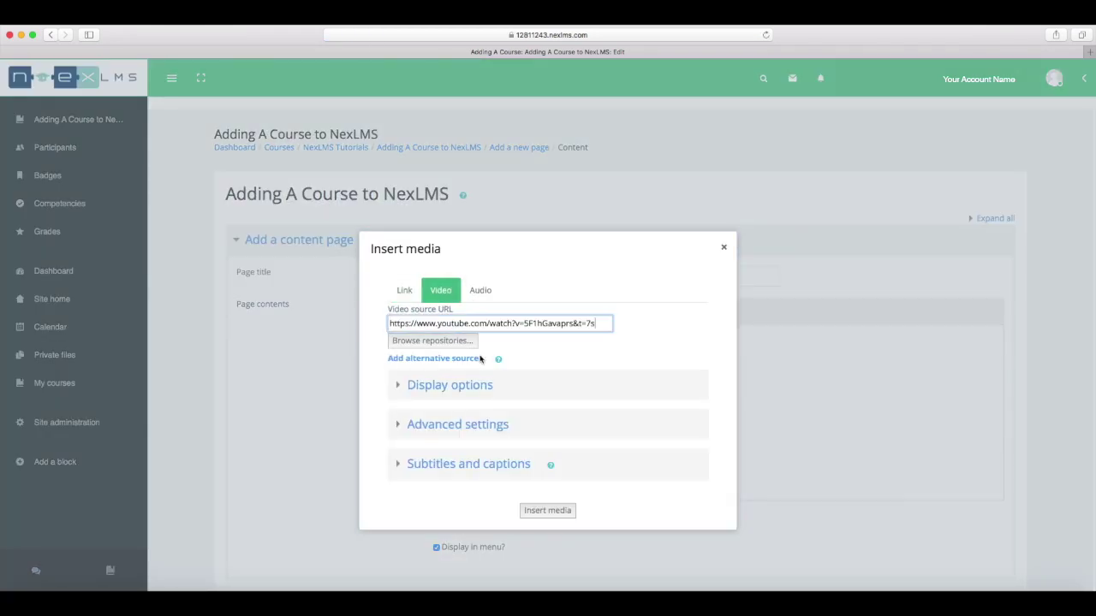
pyautogui.click(548, 510)
# Set the Content 1 description to "Question time" and save the Adding Course Content page.
pyautogui.scroll(-5, 548, 343)
pyautogui.click(595, 275)
pyautogui.write('Question time')
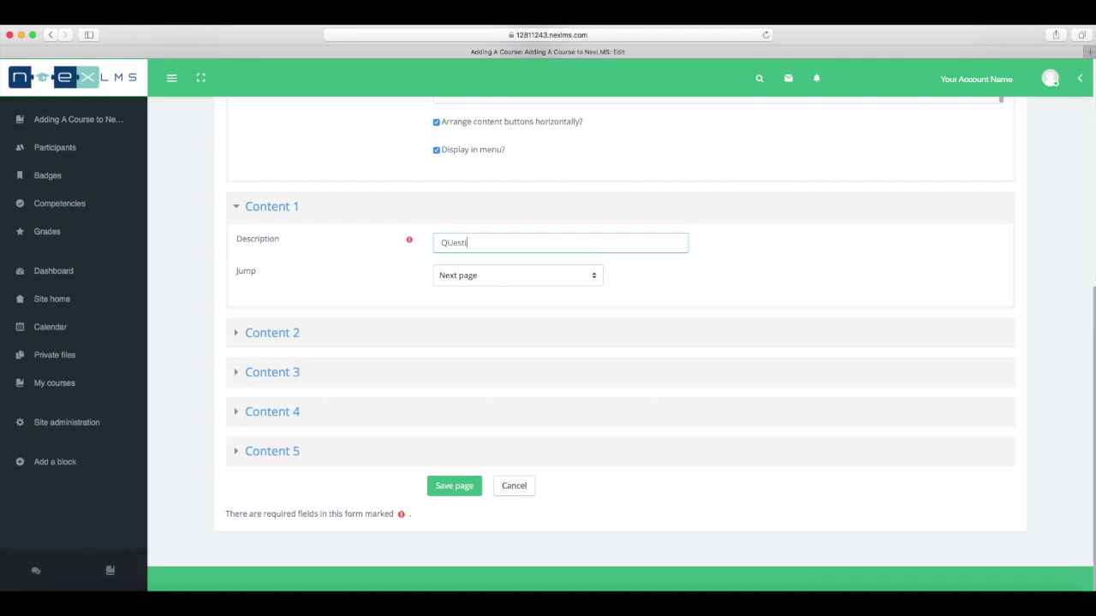
pyautogui.click(454, 485)
# Add a Multichoice question page titled "Question 1" after Adding Course Content, asking "To Switch Page Roles - where should you navigate?".
pyautogui.click(878, 455)
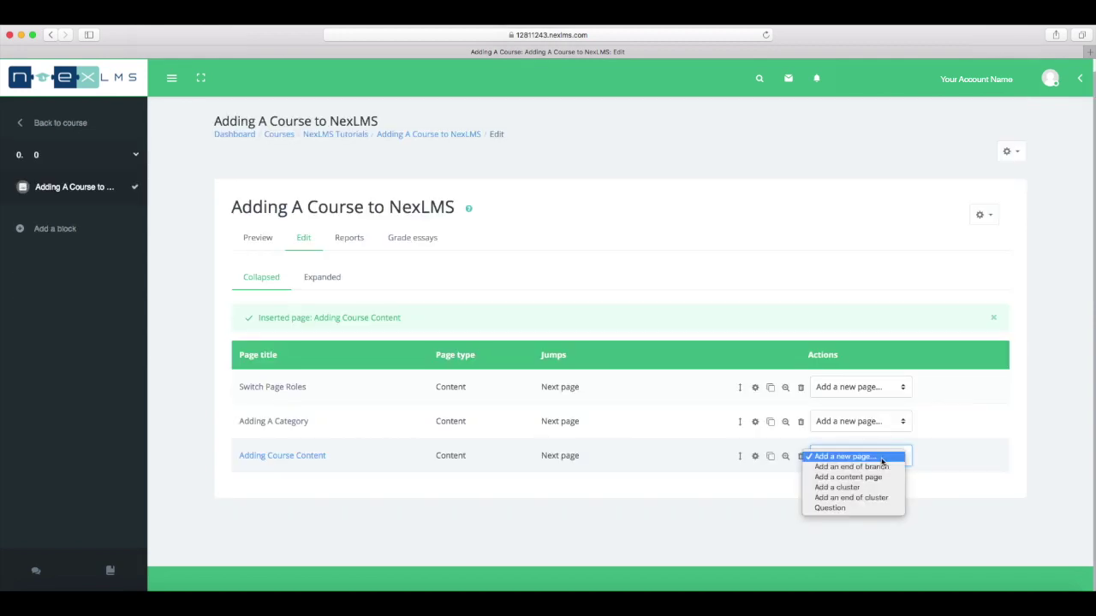
pyautogui.click(879, 507)
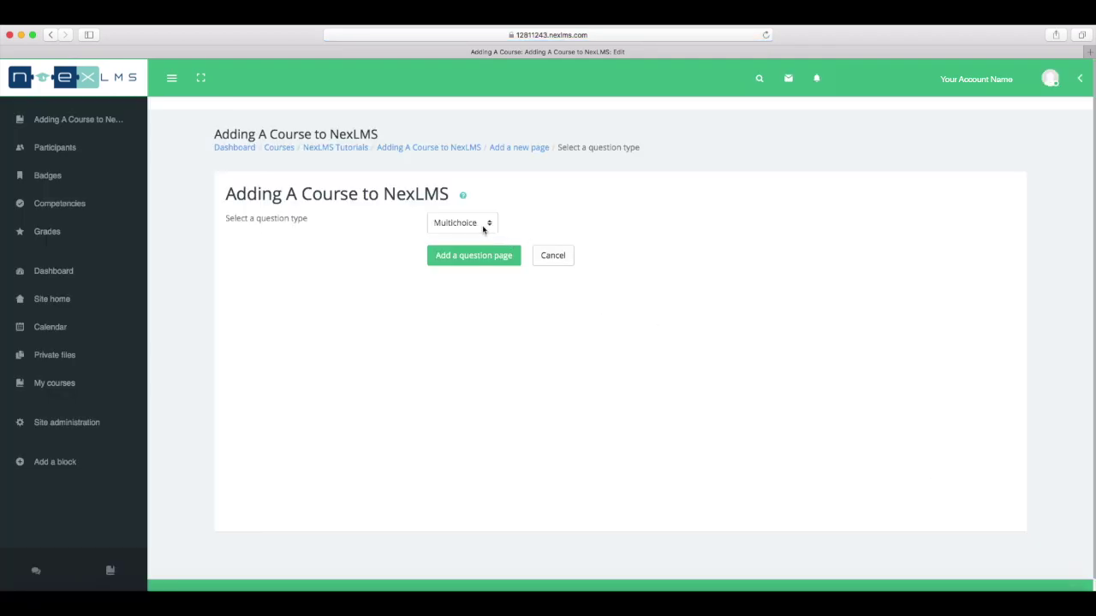
pyautogui.click(484, 224)
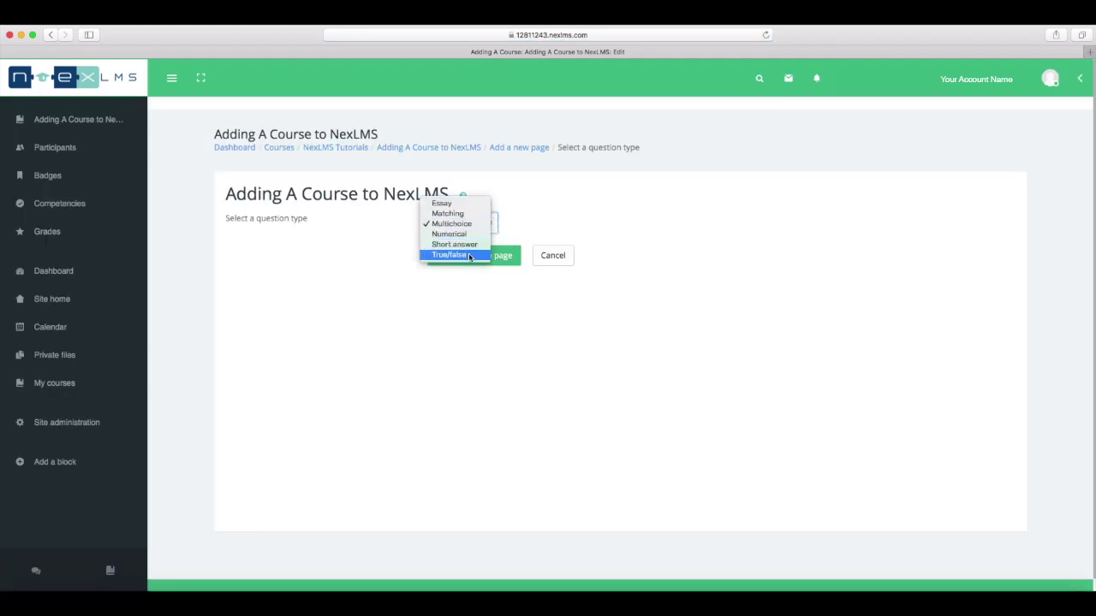
pyautogui.click(451, 224)
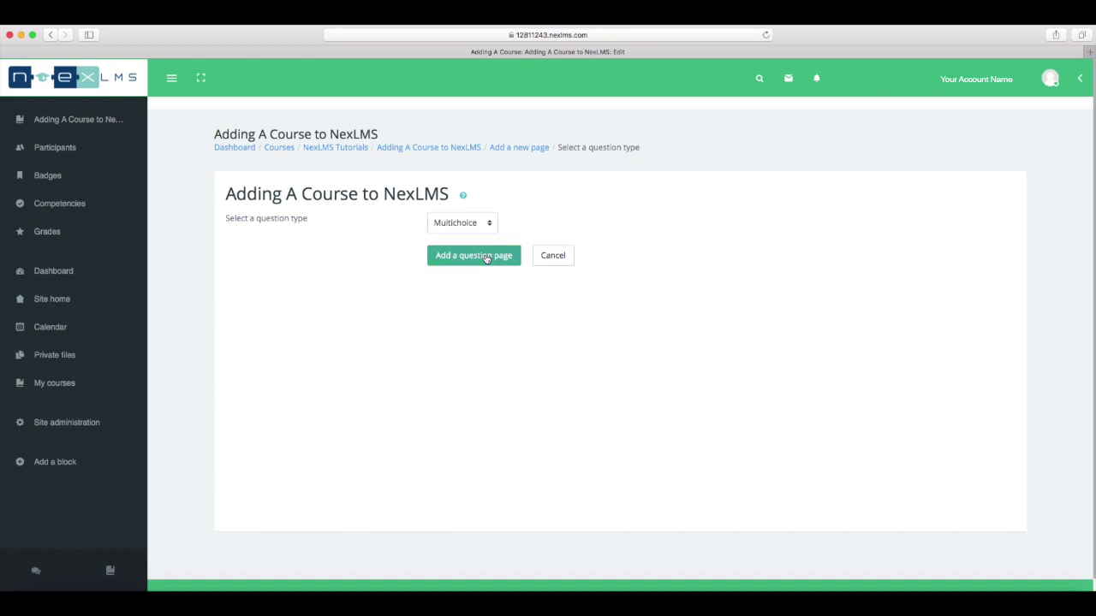
pyautogui.click(489, 255)
pyautogui.write('Question 1')
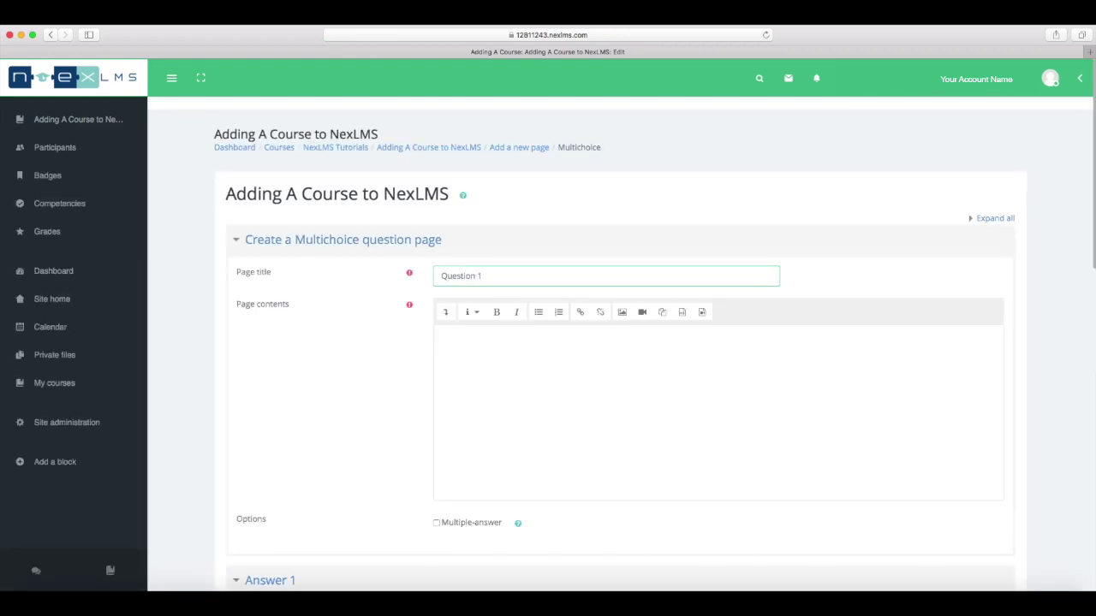
pyautogui.scroll(-2, 516, 305)
pyautogui.click(516, 306)
pyautogui.write('To Switch Page Roles - where should you navigate?')
# Set Answer 1 to "in the left-hand bottom corner" with the response "No, you change page roles in the drop down menu in the top right-hand corner.".
pyautogui.scroll(-10, 511, 303)
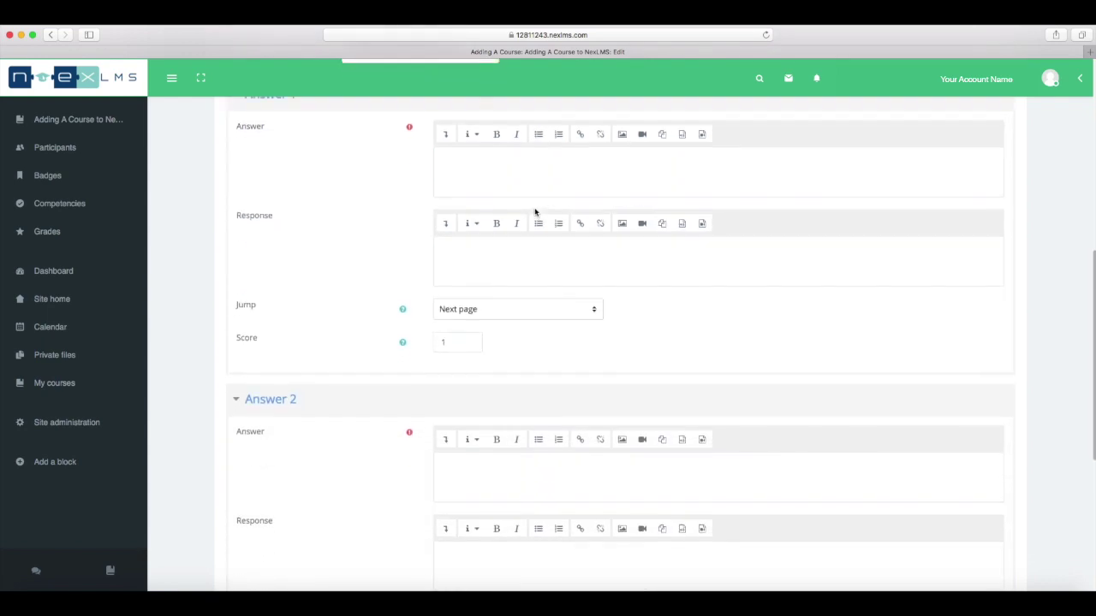
pyautogui.click(464, 162)
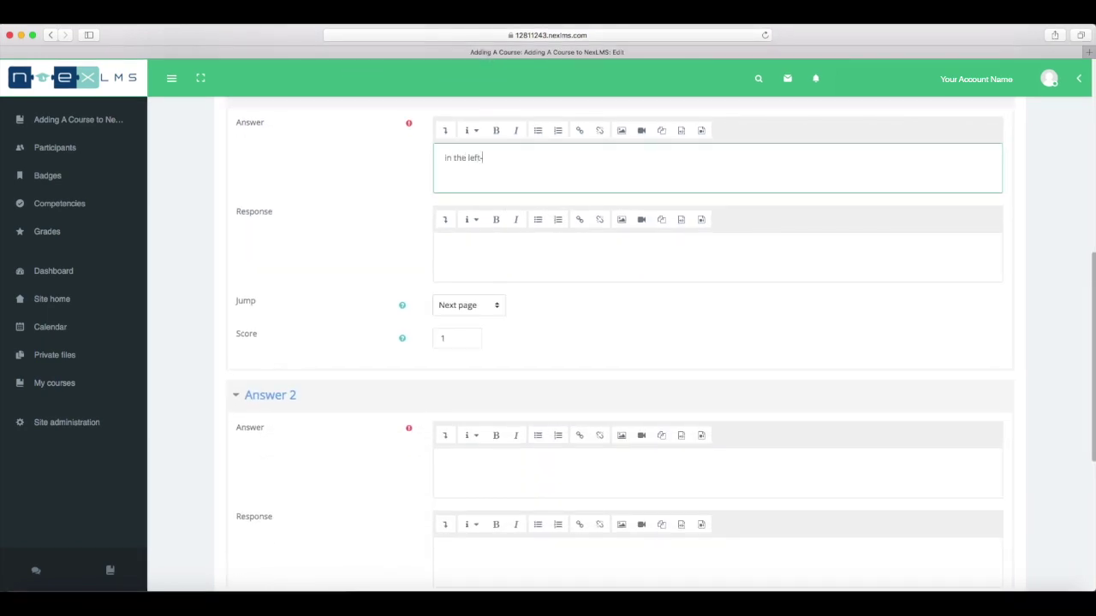
pyautogui.write('in the left-hand bottom corner')
pyautogui.press('Tab')
pyautogui.press('Tab')
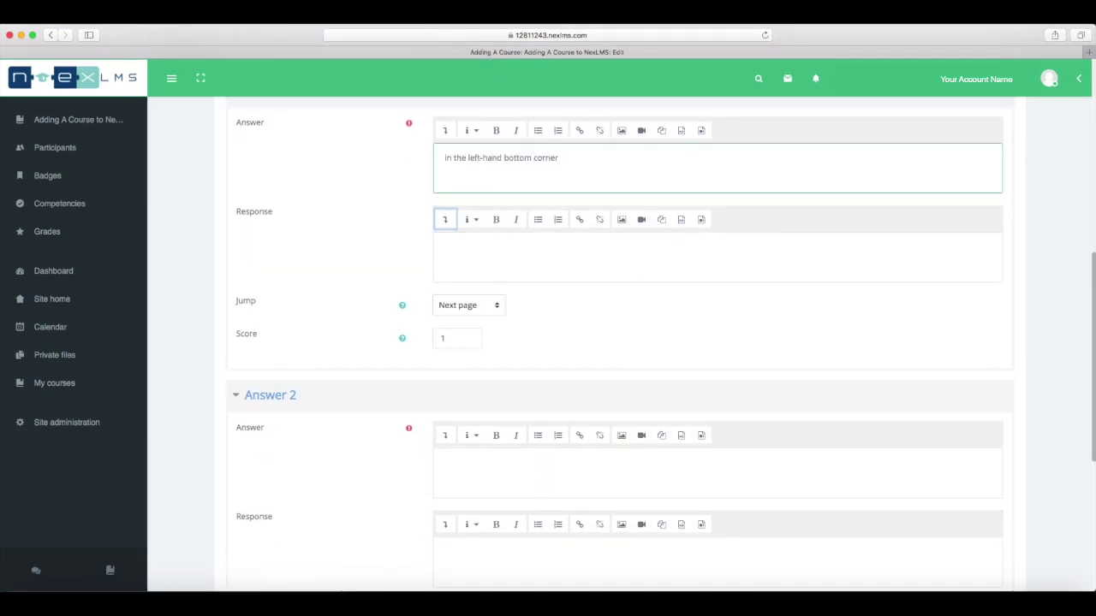
pyautogui.write('No, you change page roles in the drop down menu in the top right-hand corner.')
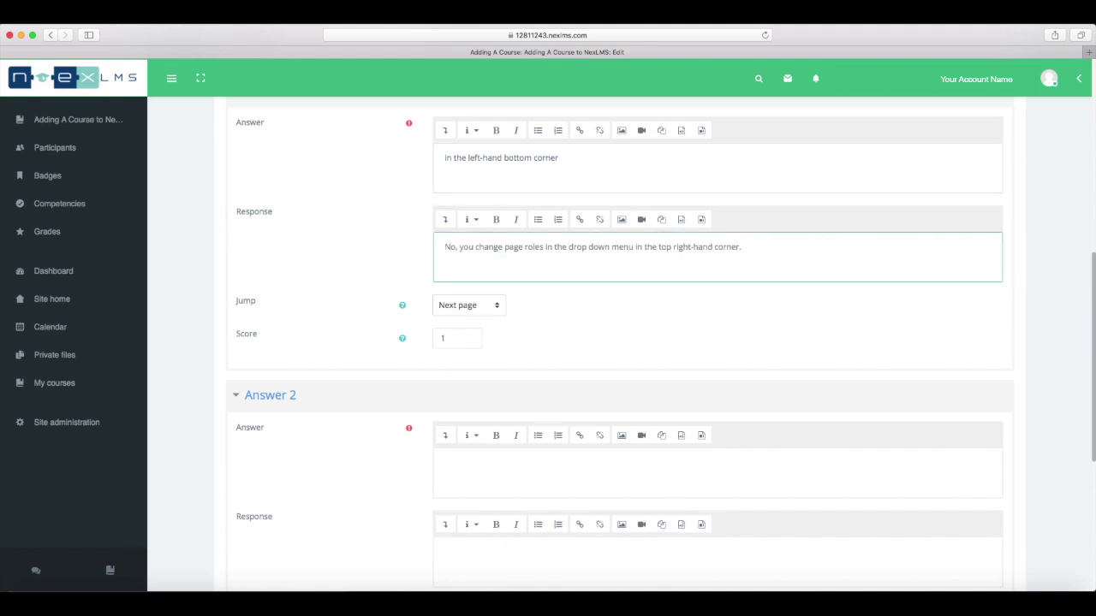
# Set Answer 2 to "In the top right-hand corner in the drop down menu." with the response "Yes, that is correct!".
pyautogui.scroll(-3, 538, 256)
pyautogui.scroll(-4, 538, 256)
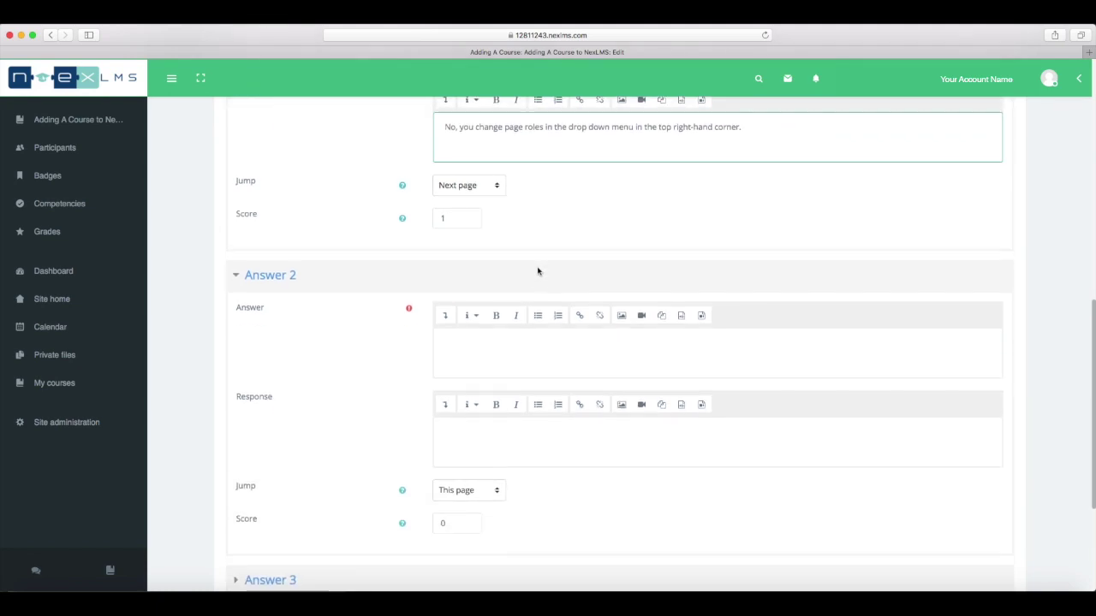
pyautogui.click(503, 238)
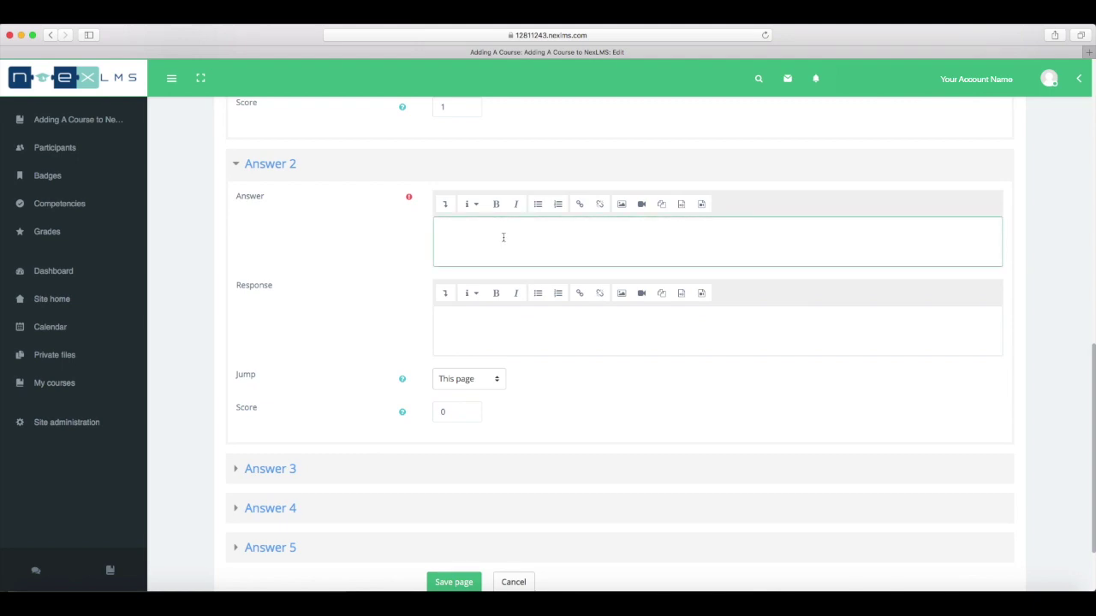
pyautogui.write('In the top right-hand corner in the drop down menu.')
pyautogui.click(445, 320)
pyautogui.write('Yes, that is correct!')
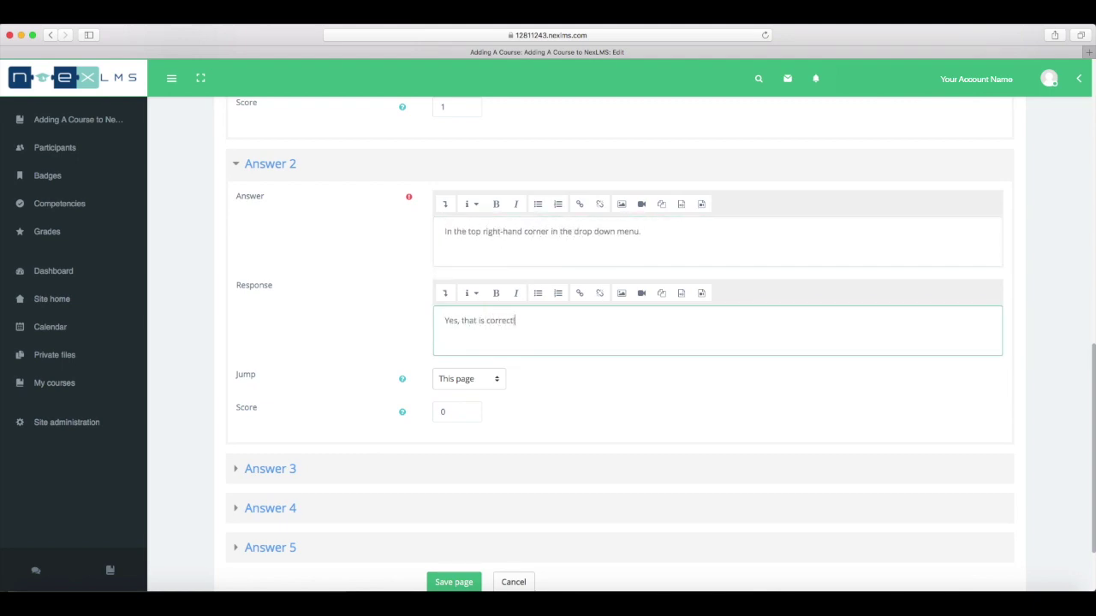
# Set the score of Answer 1 to 0 and the score of Answer 2 to 1.
pyautogui.click(447, 411)
pyautogui.scroll(3, 523, 360)
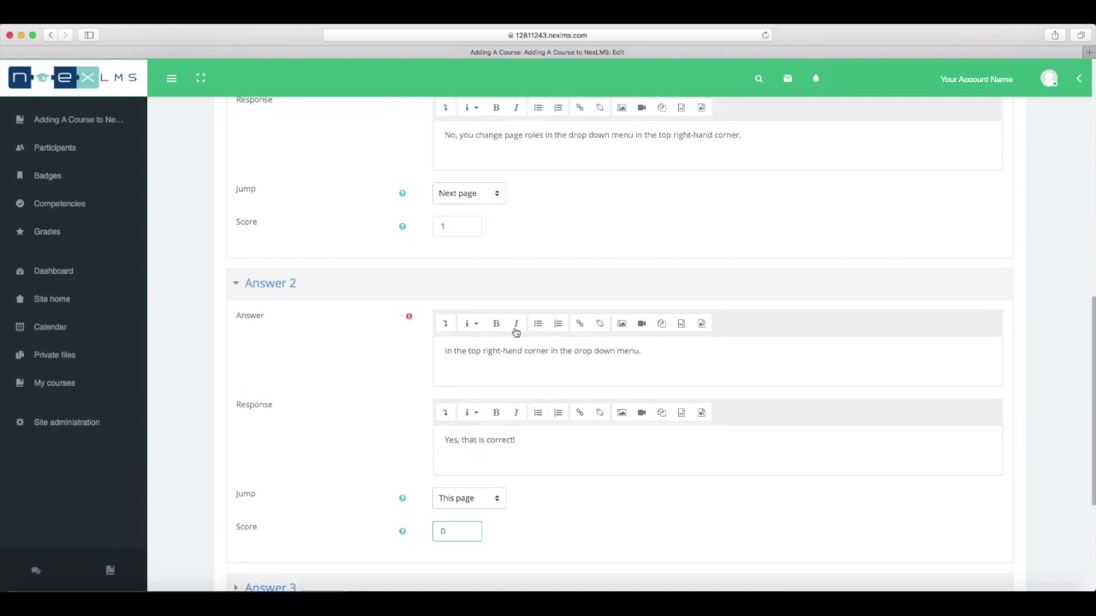
pyautogui.click(472, 222)
pyautogui.scroll(-2, 480, 231)
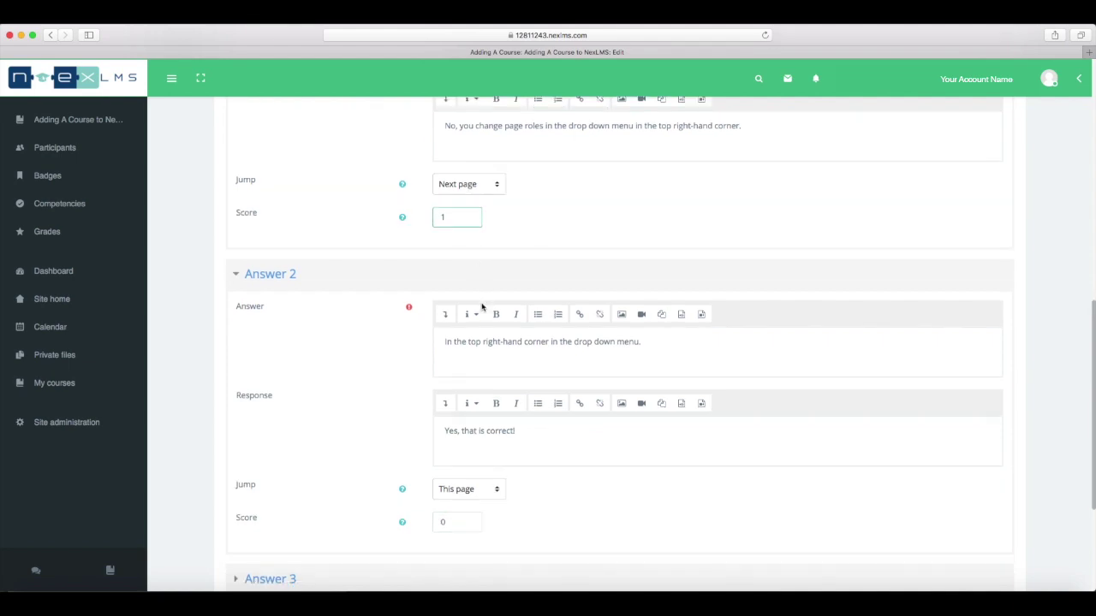
pyautogui.scroll(2, 480, 234)
pyautogui.moveTo(446, 216); pyautogui.dragTo(438, 217)
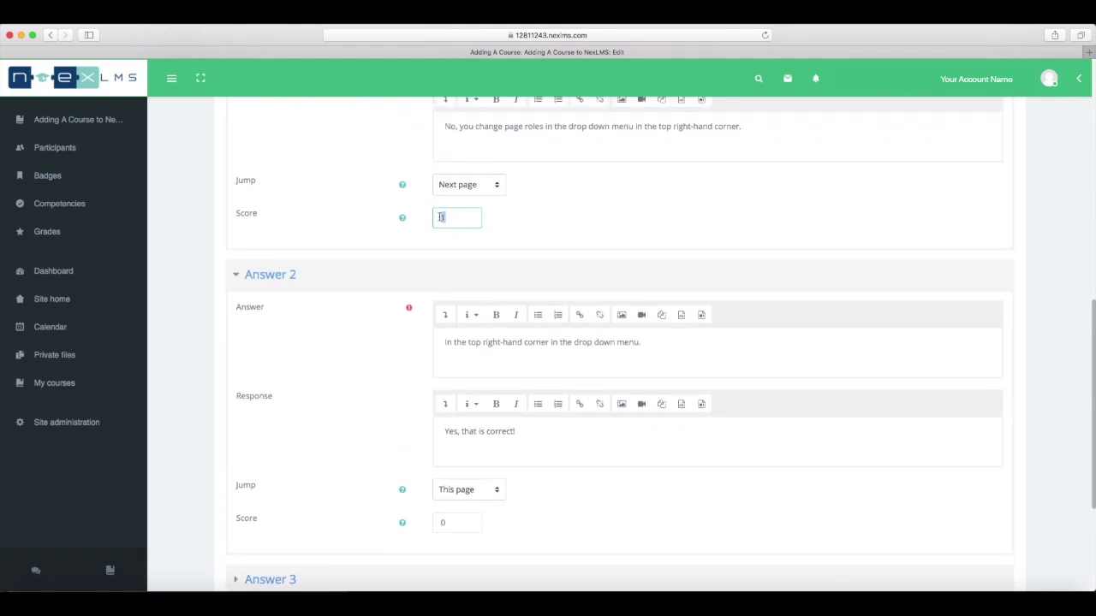
pyautogui.write('0')
pyautogui.scroll(-3, 447, 257)
pyautogui.moveTo(449, 380); pyautogui.dragTo(426, 380)
pyautogui.write('1')
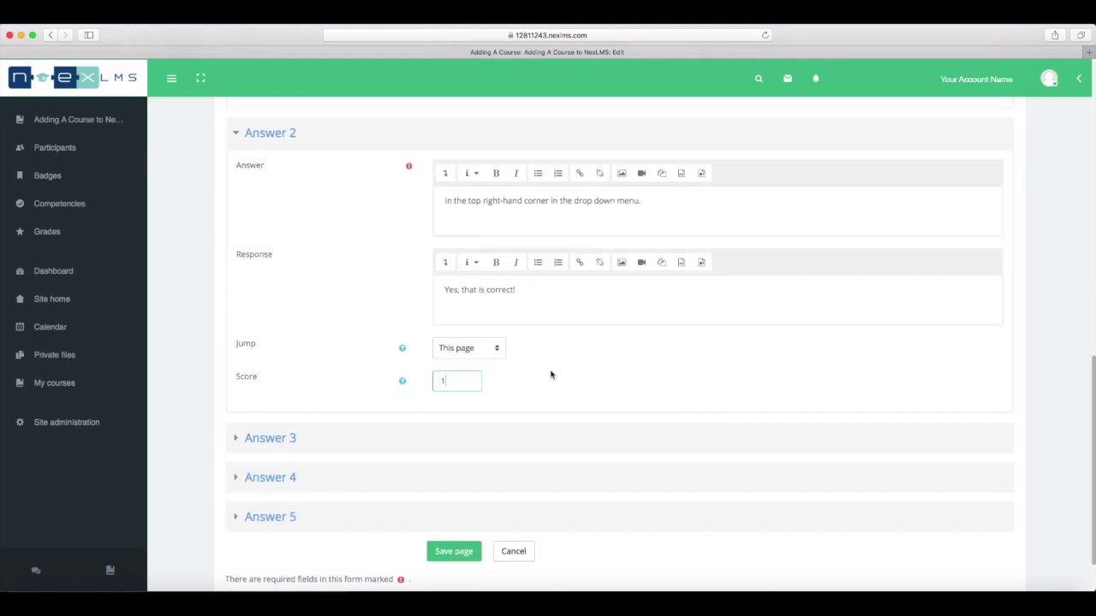
# Keep Answer 1's jump at Next page, set Answer 2's jump to Next page, and save the question page.
pyautogui.scroll(2, 550, 374)
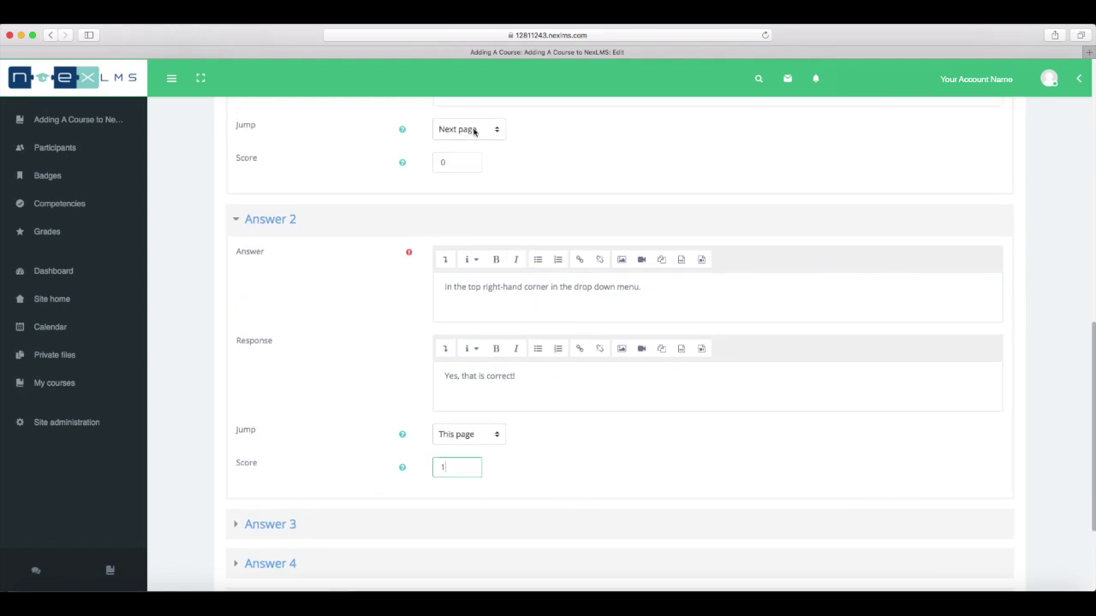
pyautogui.click(474, 130)
pyautogui.click(456, 120)
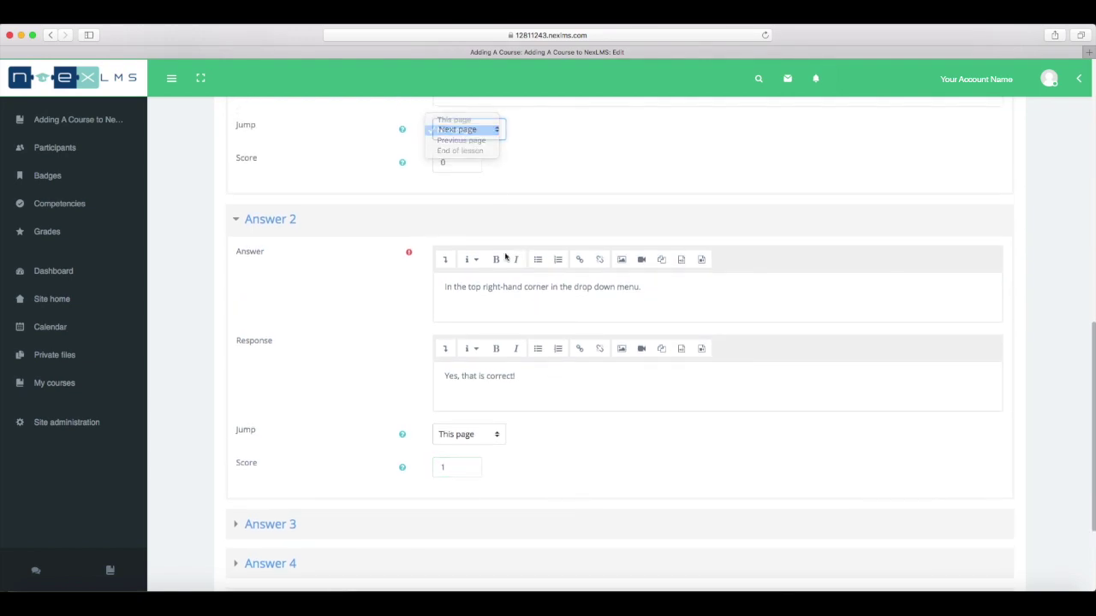
pyautogui.scroll(-2, 497, 347)
pyautogui.click(500, 359)
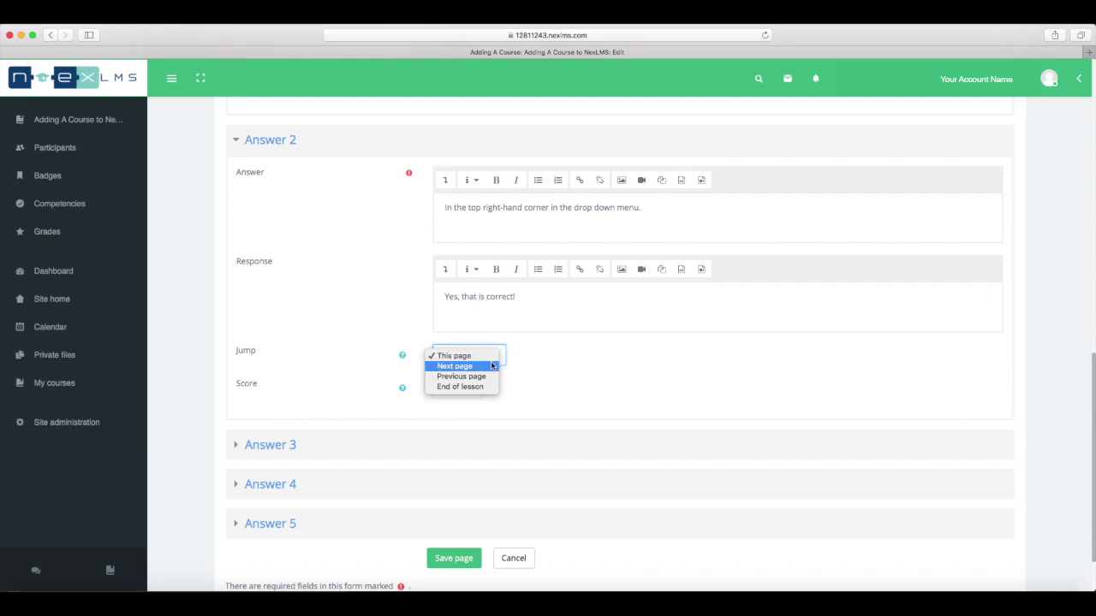
pyautogui.click(492, 366)
pyautogui.scroll(-2, 555, 430)
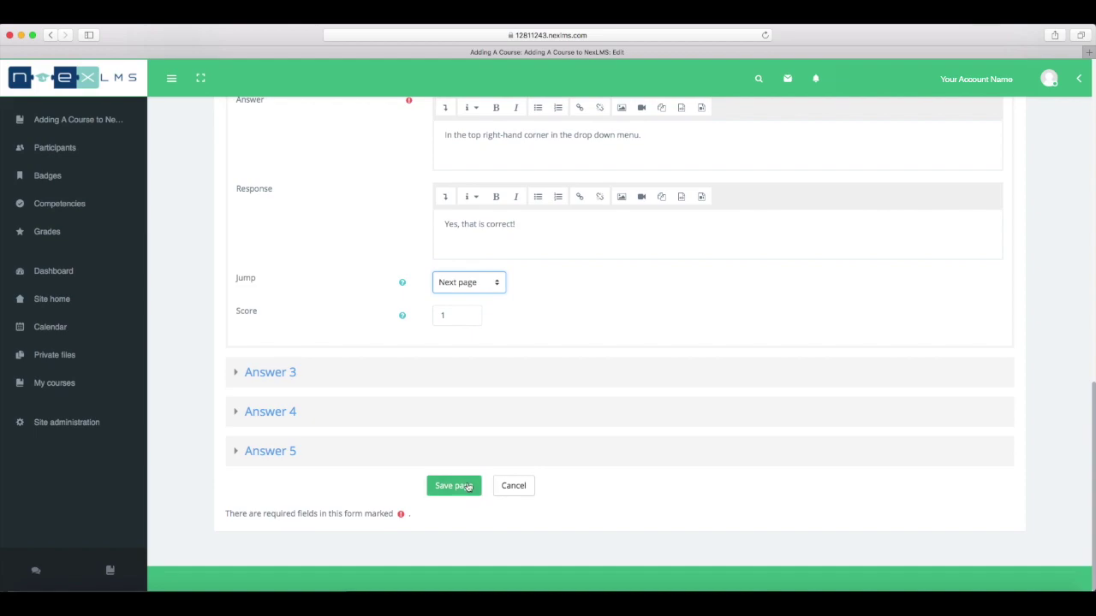
pyautogui.click(469, 485)
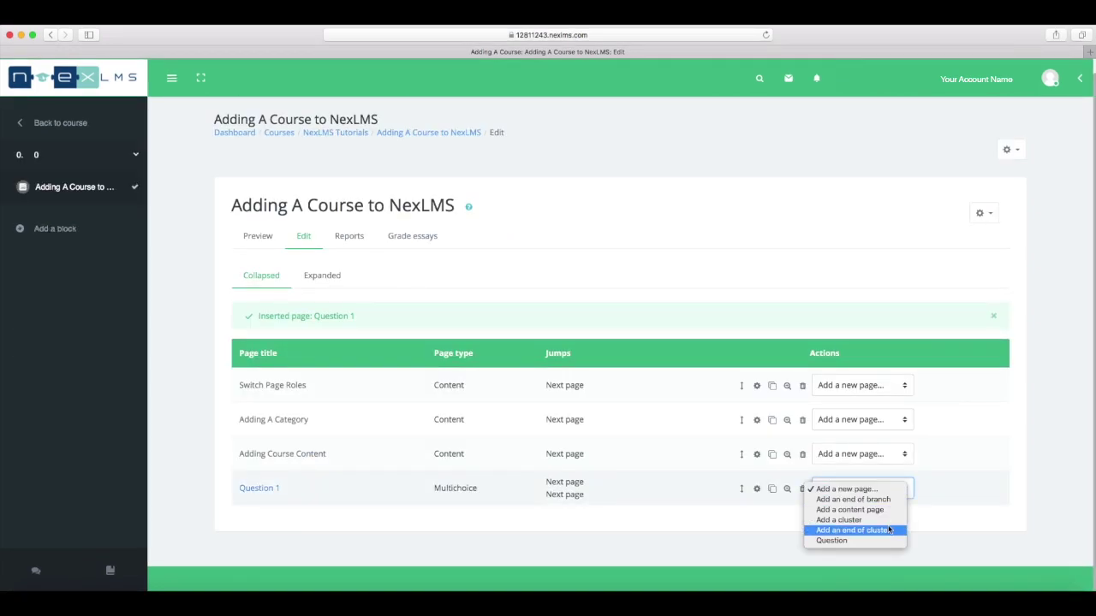
# Add a Multichoice page "Question 2" with Answer 2 "Find the closest possible match." and a response about setting up your own categories, and save it.
pyautogui.click(819, 531)
pyautogui.click(489, 226)
pyautogui.click(465, 276)
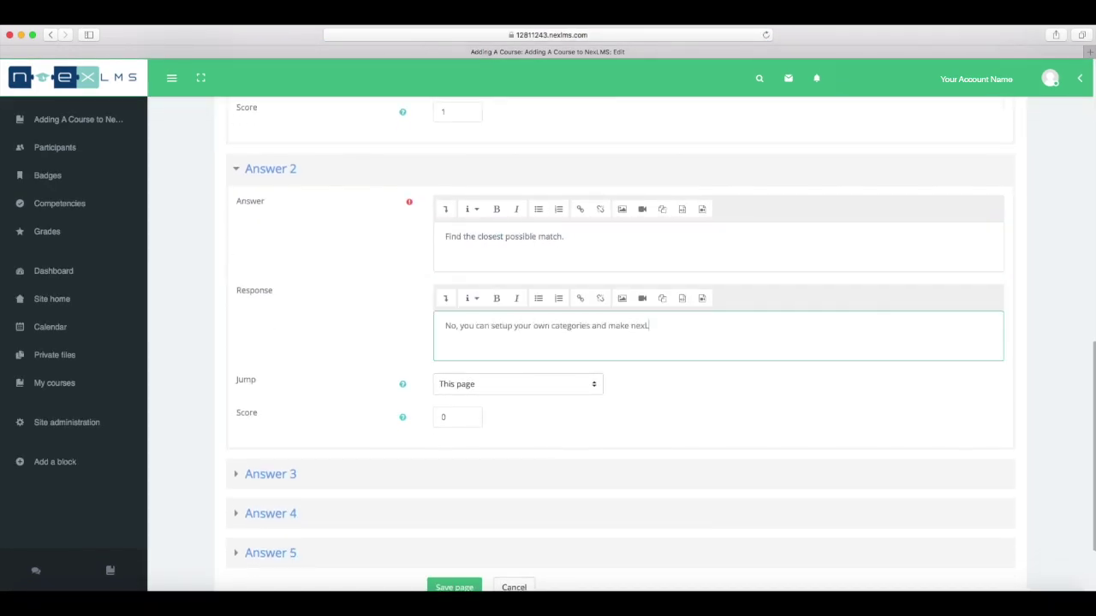
pyautogui.scroll(-1, 562, 385)
pyautogui.click(514, 360)
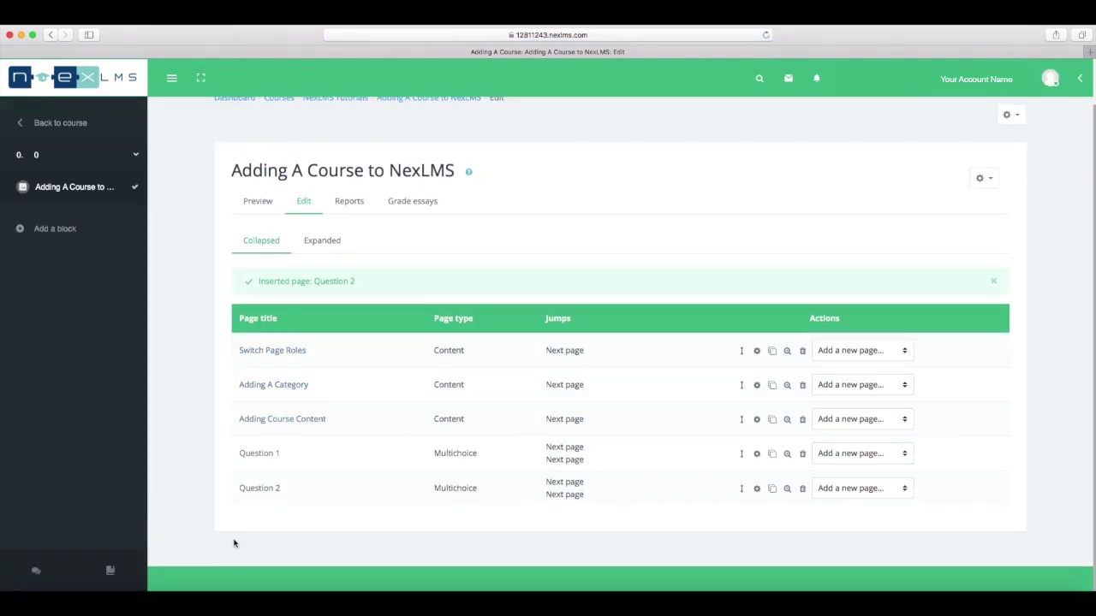
# Open the preview of the Adding A Course to NexLMS lesson.
pyautogui.click(256, 204)
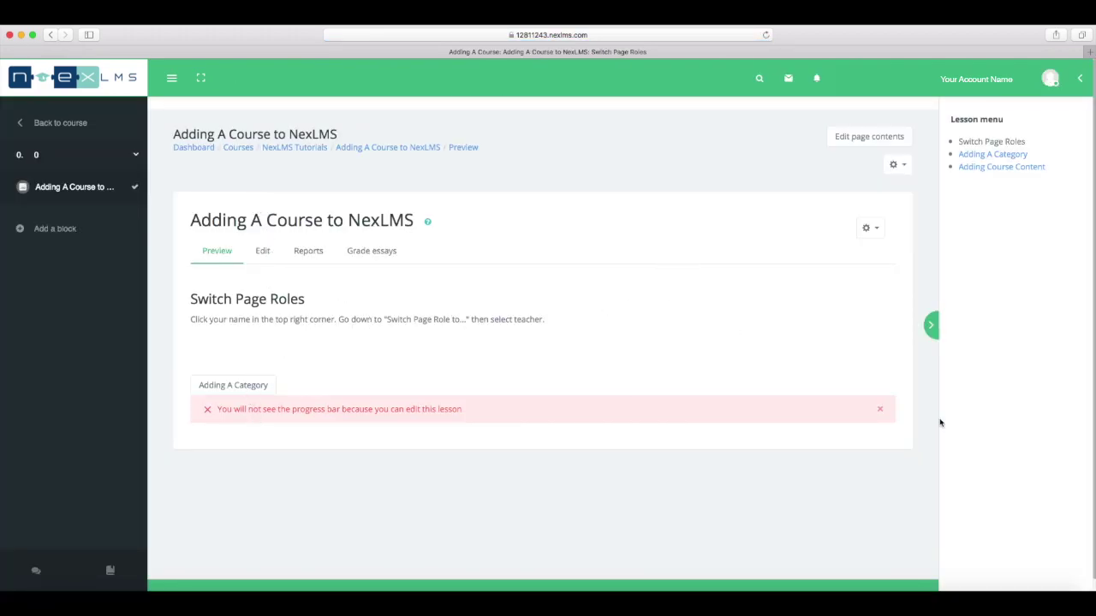
# Dismiss the progress bar notice in the lesson preview and enter "Adding A Category" as the Content 1 description.
pyautogui.click(880, 411)
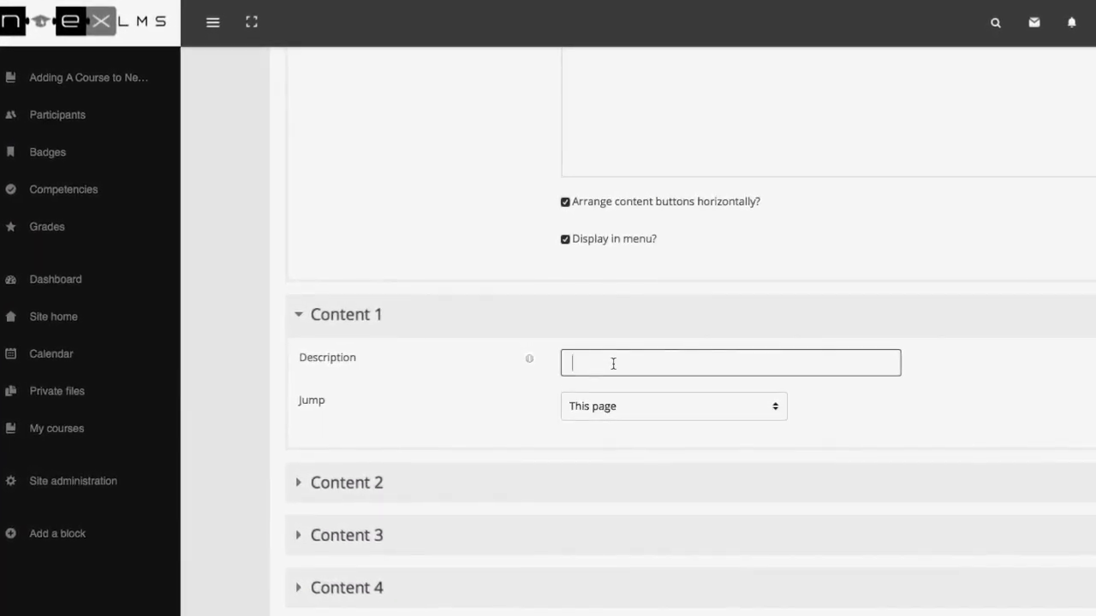
pyautogui.write('Adding A')
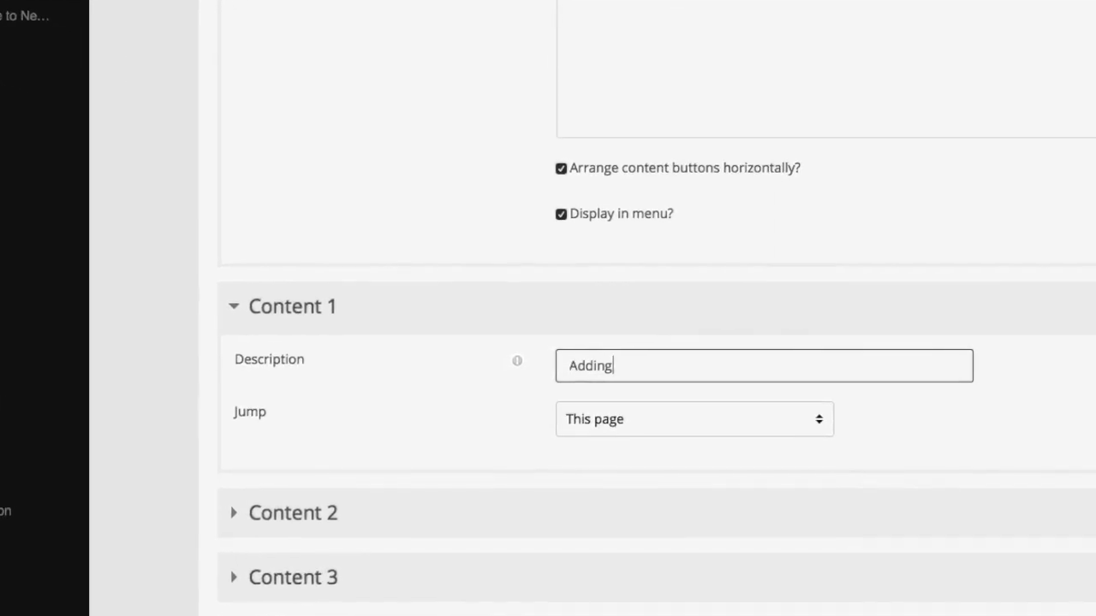
pyautogui.write(' Ca')
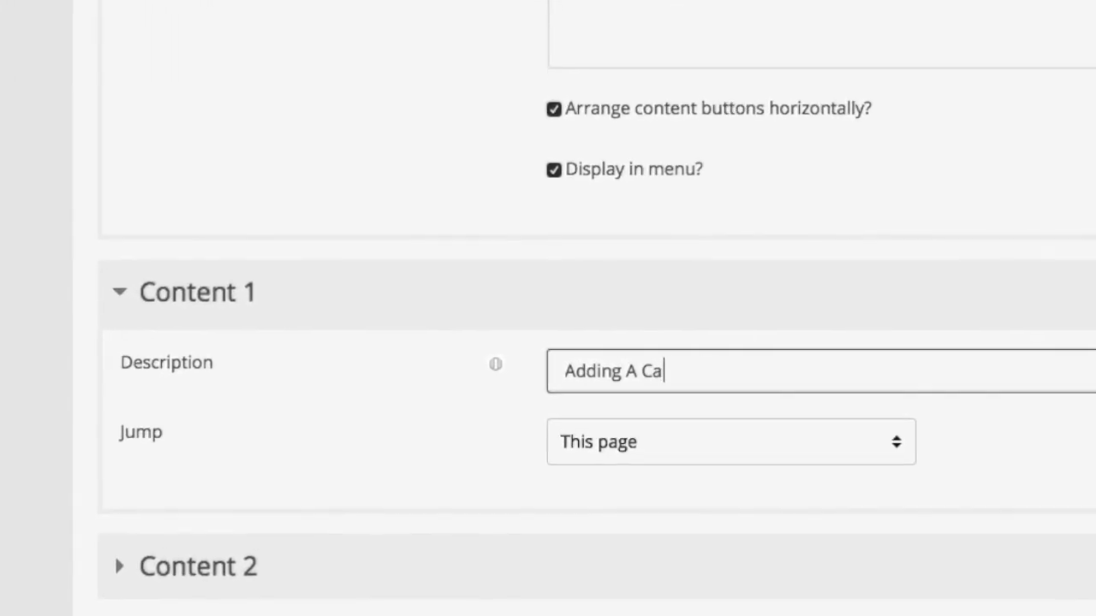
pyautogui.write('t')
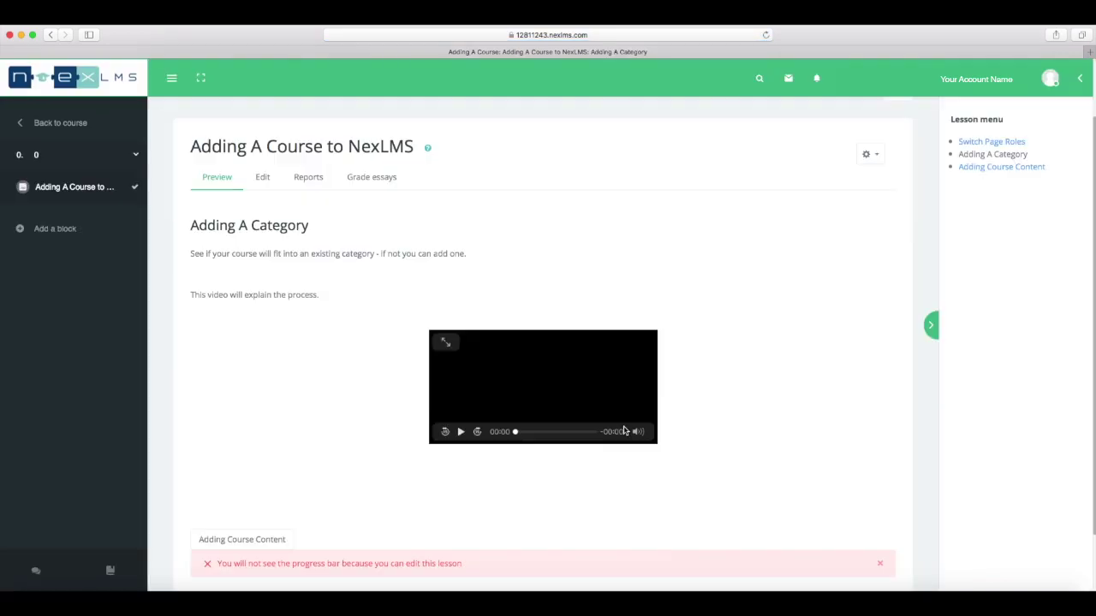
# Go through the Adding A Category and Adding Course Content pages of the preview and continue to Question time.
pyautogui.scroll(-3, 629, 420)
pyautogui.click(227, 480)
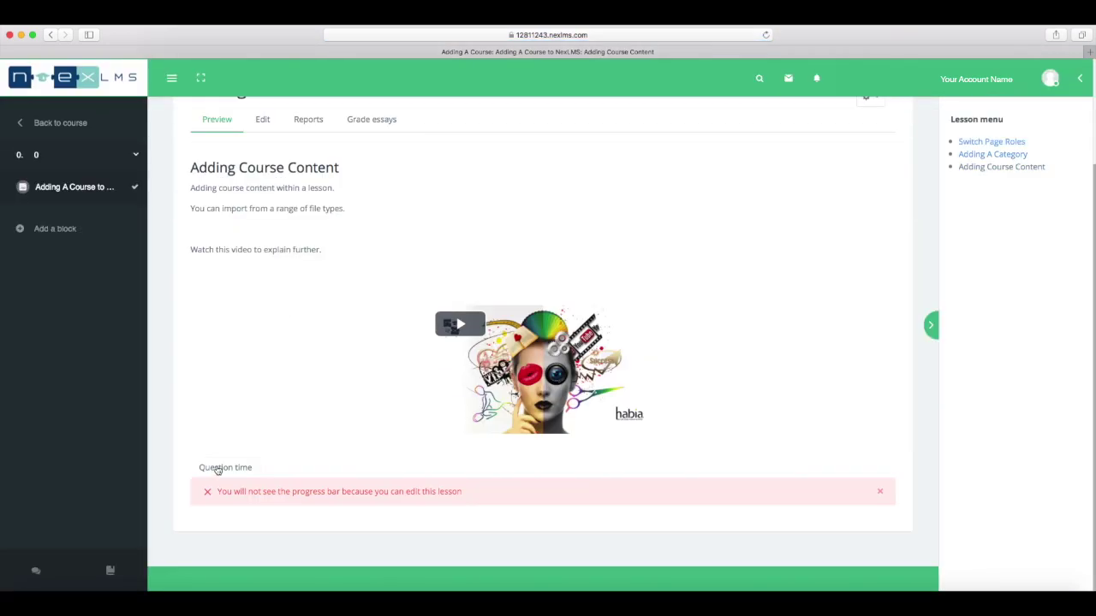
pyautogui.click(216, 469)
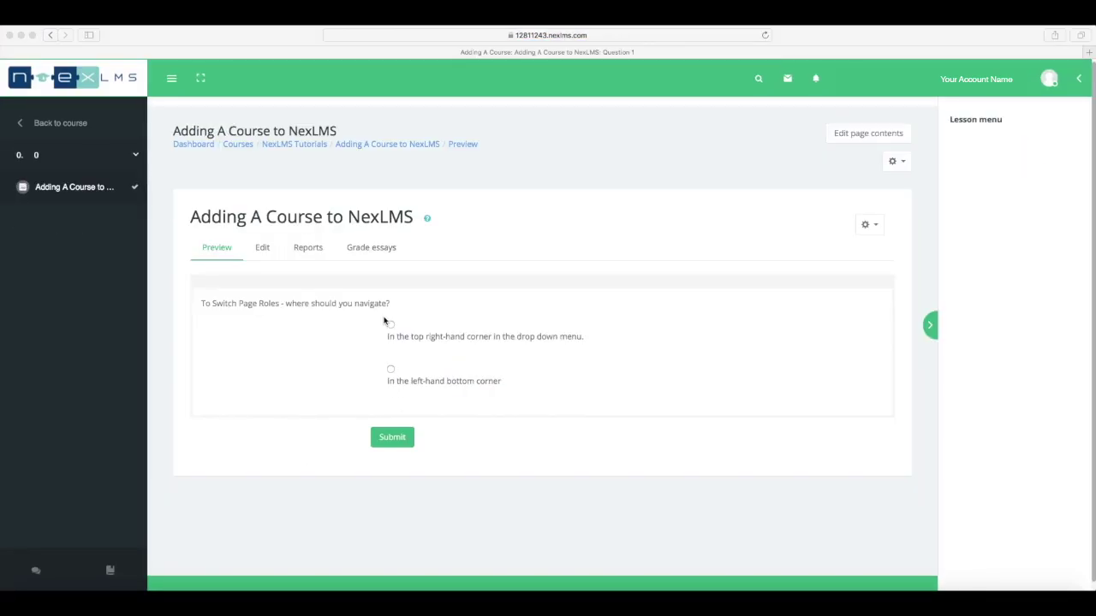
# Answer the page-roles question with "In the top right-hand corner in the drop down menu." and the category question with "Add a new category", finishing the lesson.
pyautogui.click(390, 325)
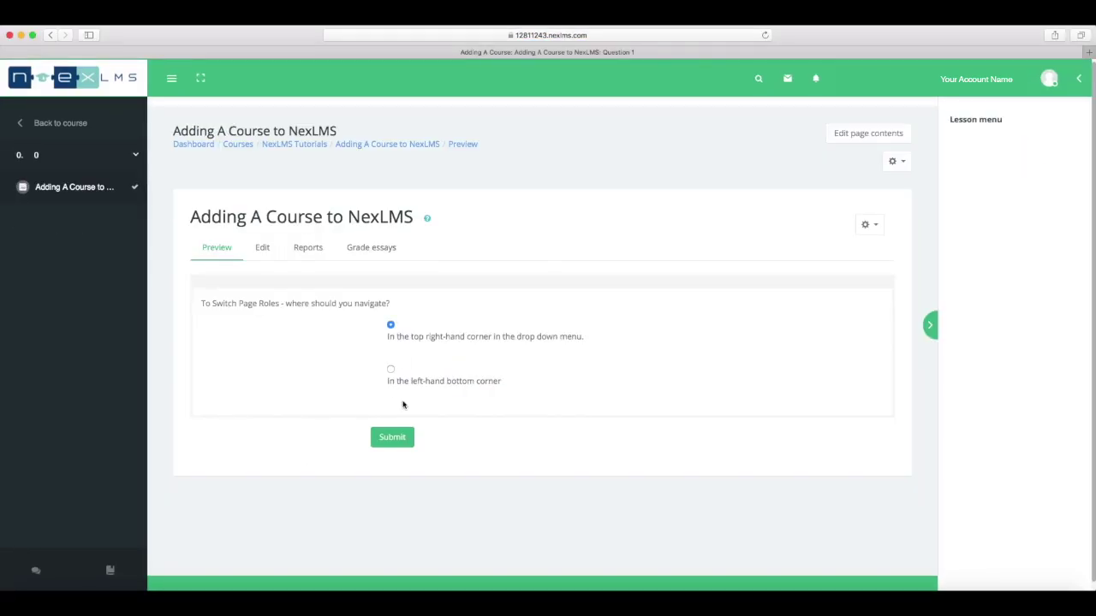
pyautogui.click(397, 439)
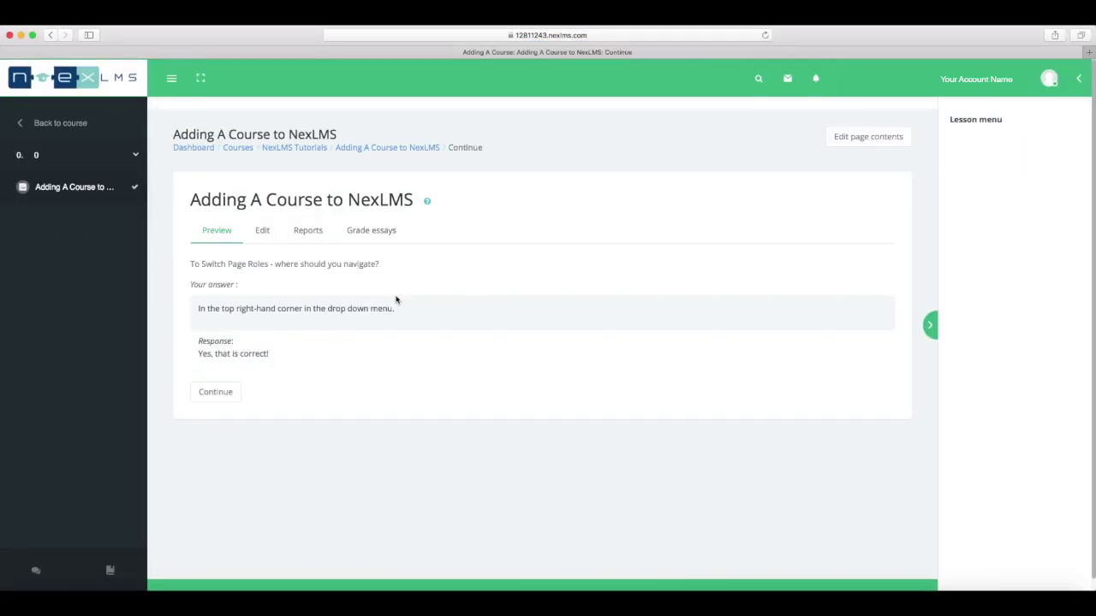
pyautogui.click(214, 395)
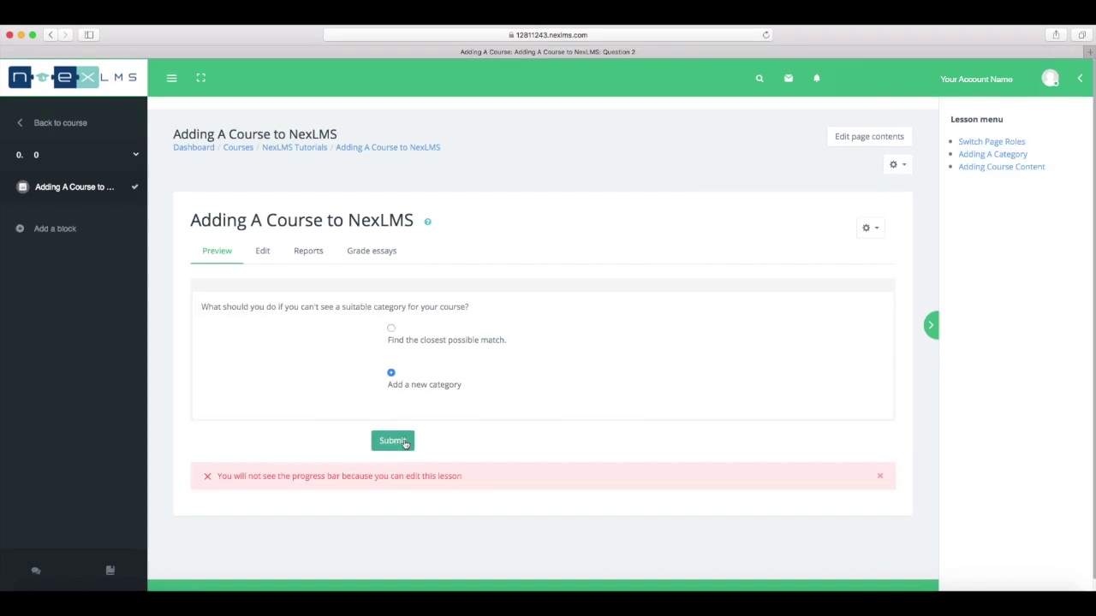
pyautogui.click(404, 443)
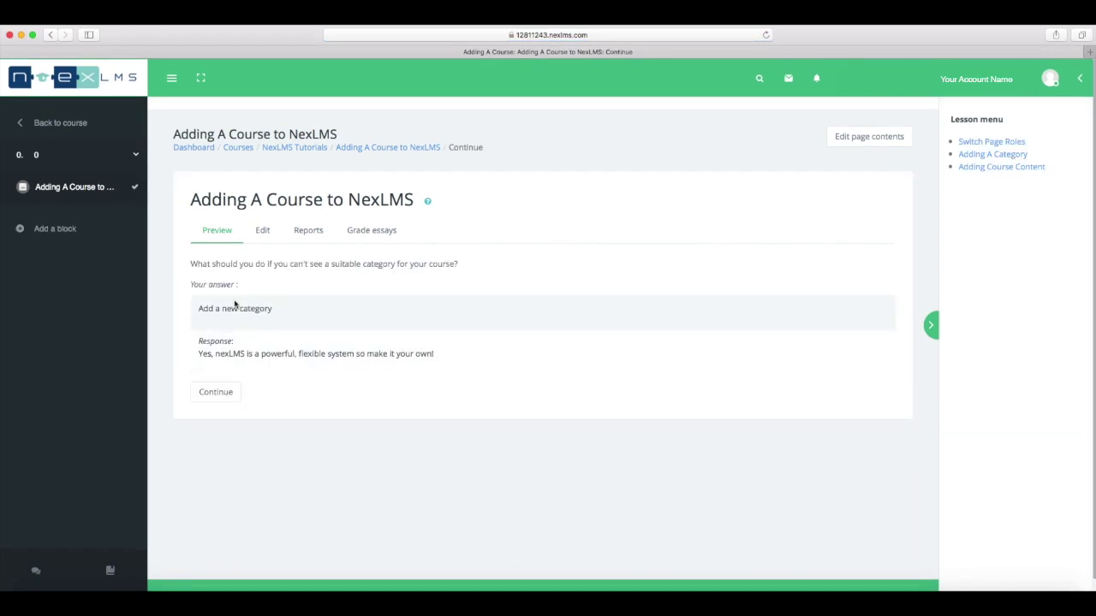
pyautogui.click(220, 390)
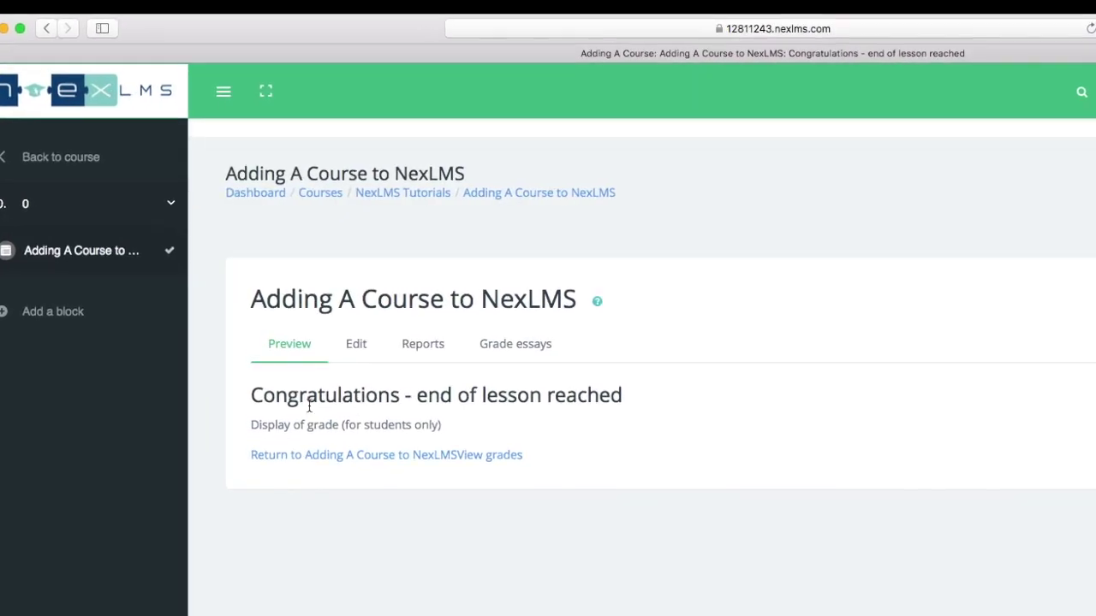